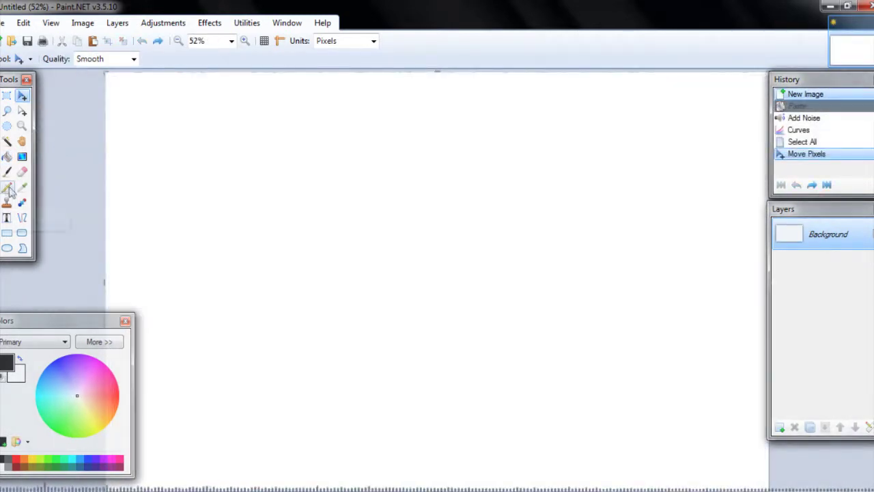
# Switch to the Pencil tool for freehand scribbling.
pyautogui.click(7, 189)
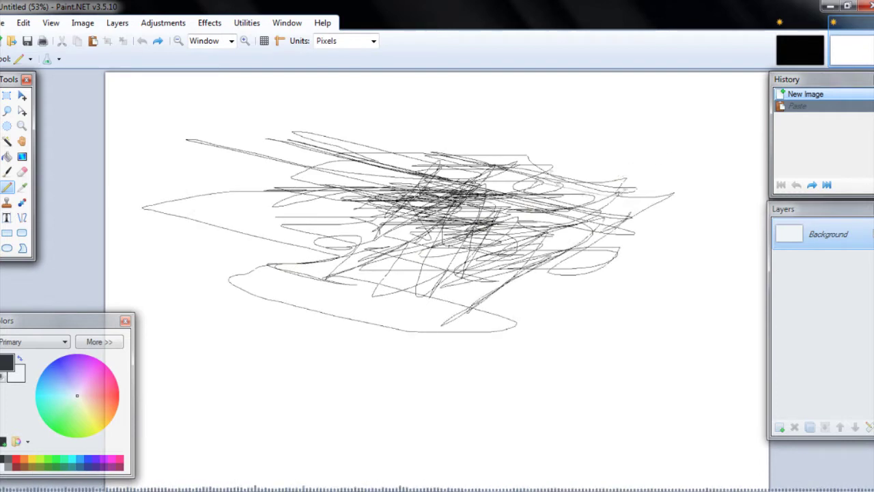
# Soften the scribbles twice, first with Gaussian Blur+ and then with standard Gaussian Blur.
pyautogui.click(209, 23)
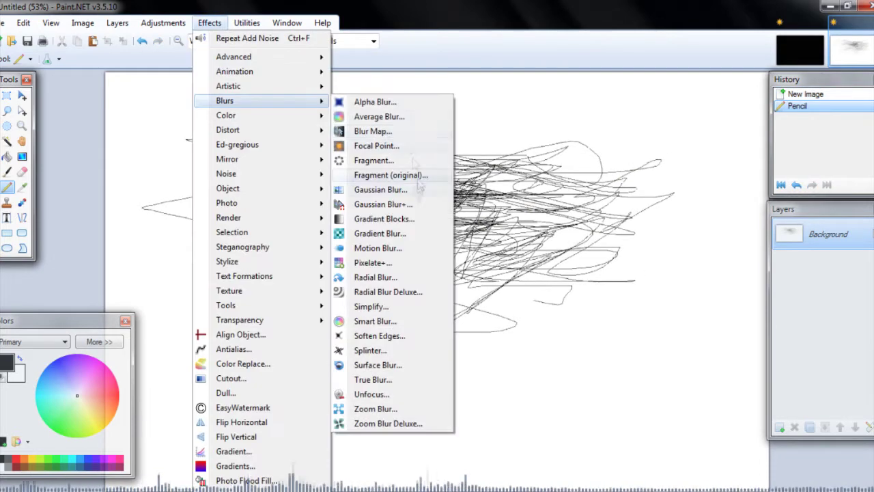
pyautogui.click(390, 218)
pyautogui.click(467, 324)
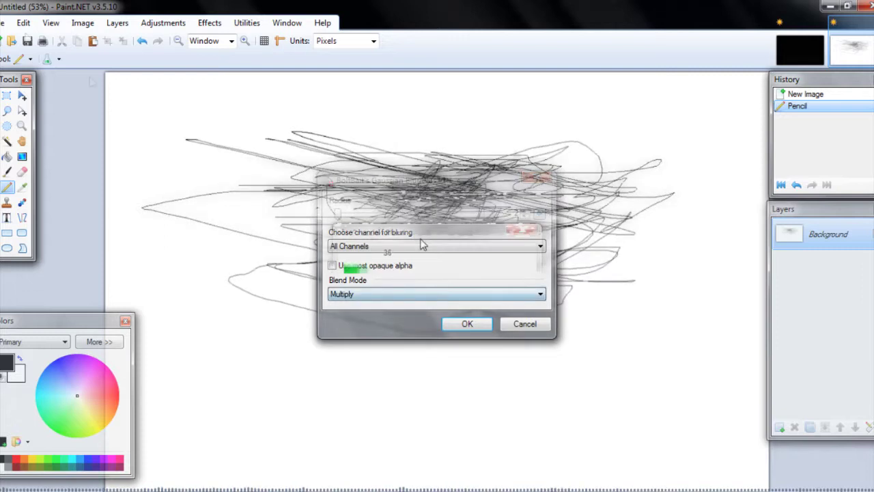
pyautogui.click(210, 23)
pyautogui.click(390, 189)
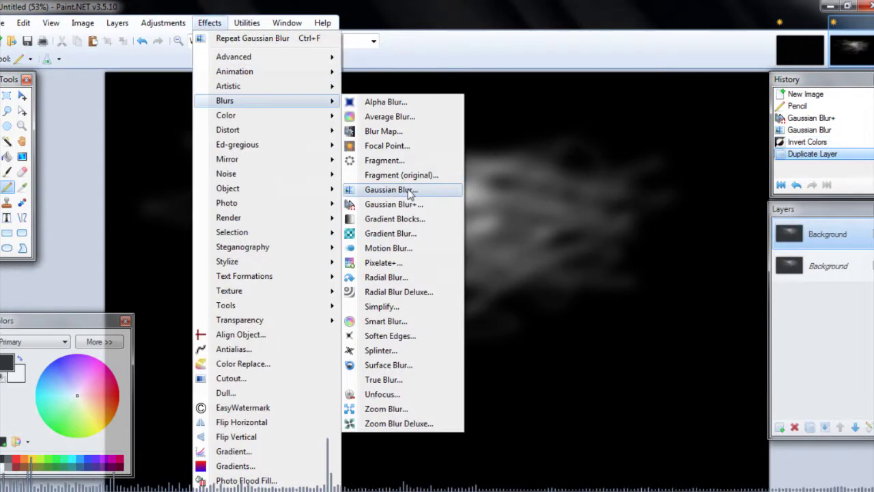
pyautogui.click(408, 191)
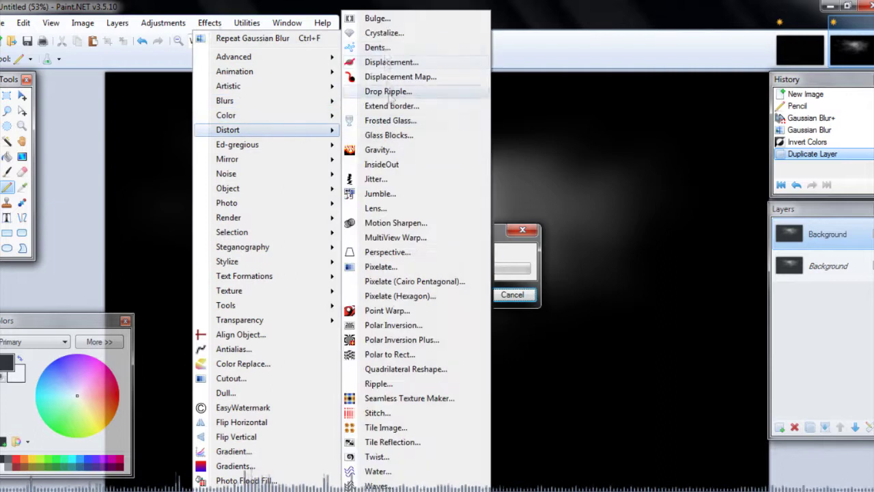
# Apply the Dents distortion to the glow, previewing the image first.
pyautogui.moveTo(228, 129)
pyautogui.click(368, 45)
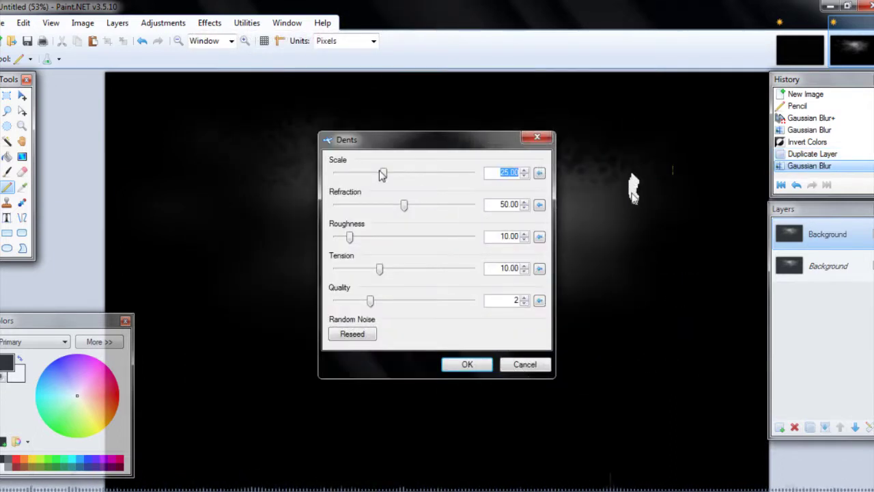
pyautogui.moveTo(454, 145); pyautogui.dragTo(642, 131)
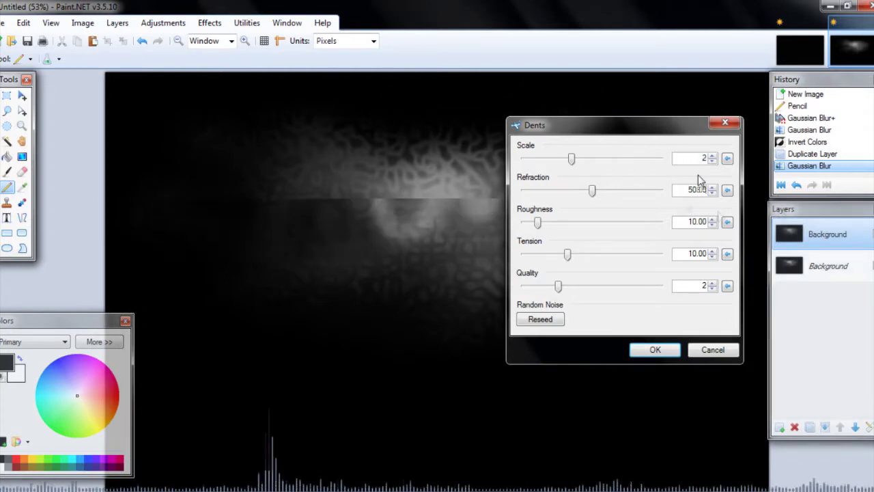
pyautogui.press('Return')
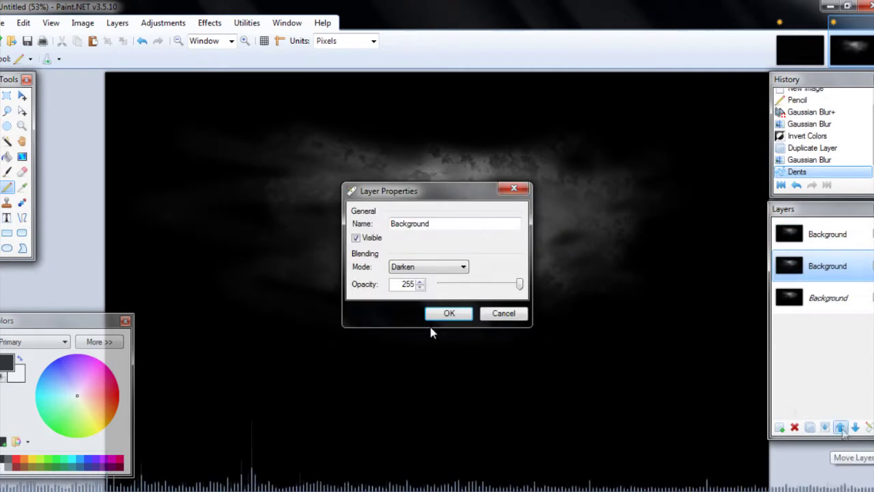
pyautogui.click(209, 23)
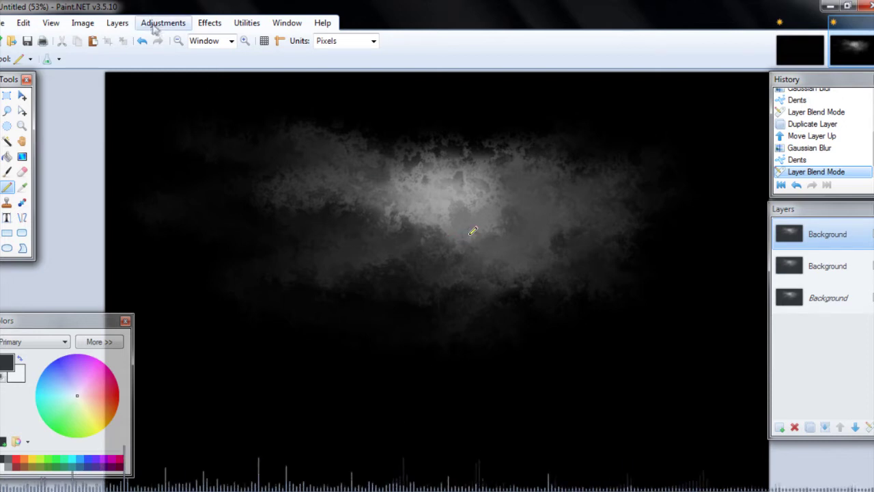
# Tint the cloud a cool blue with the Color Filter effect.
pyautogui.click(210, 23)
pyautogui.click(361, 115)
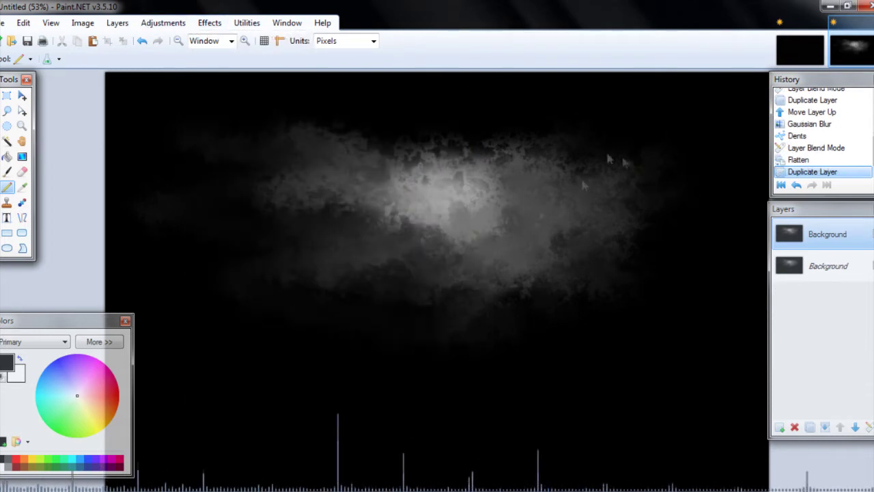
pyautogui.click(350, 318)
pyautogui.moveTo(428, 376); pyautogui.dragTo(417, 371)
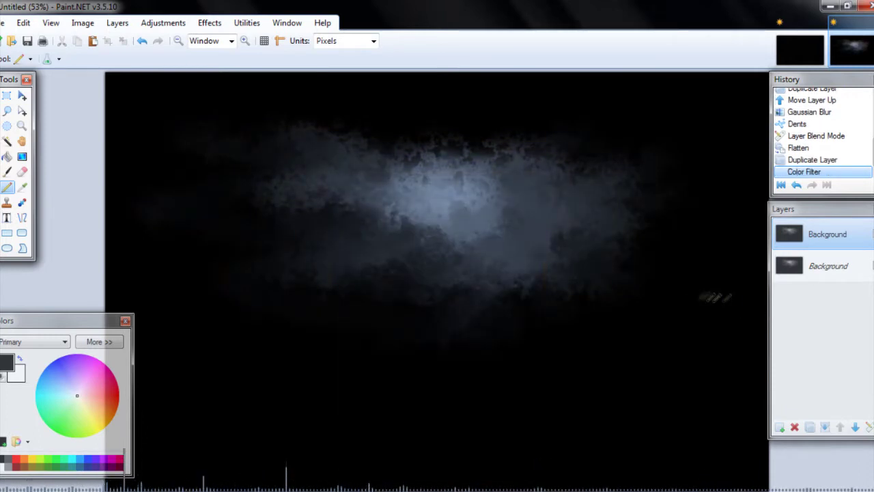
pyautogui.hotkey('ctrl', 'o')
# Browse to the Paint.Net digiart folder in My Pictures.
pyautogui.click(117, 30)
pyautogui.click(146, 211)
pyautogui.scroll(-2, 306, 99)
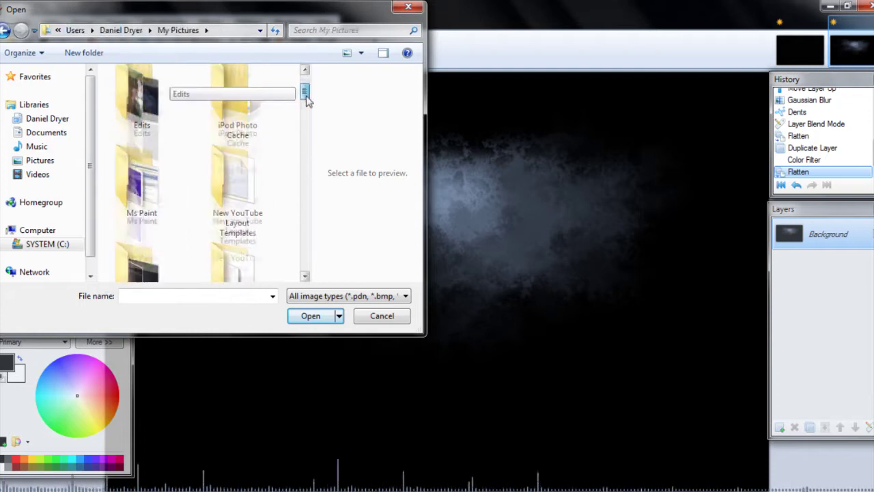
pyautogui.doubleClick(158, 261)
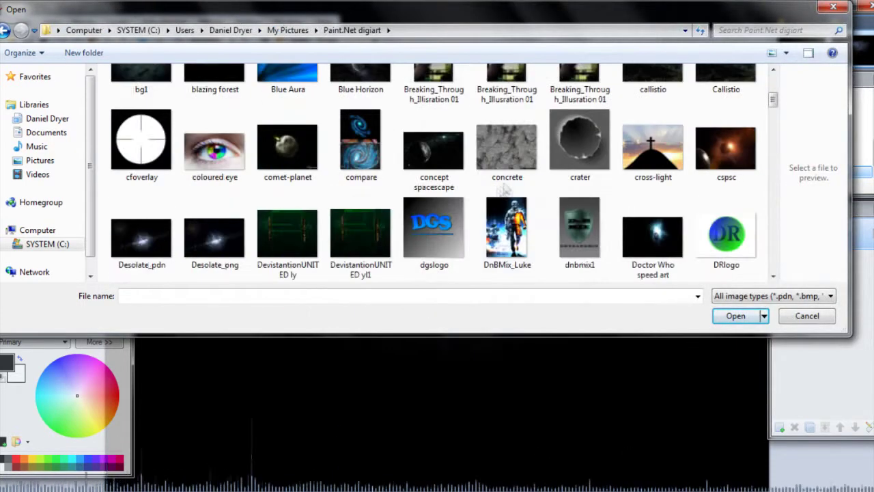
# Open neb5 and layer it over the scene in Screen mode at opacity 64.
pyautogui.scroll(-2, 504, 190)
pyautogui.scroll(-3, 505, 185)
pyautogui.scroll(-3, 532, 198)
pyautogui.scroll(-2, 580, 208)
pyautogui.scroll(-3, 581, 211)
pyautogui.scroll(-3, 478, 195)
pyautogui.scroll(-3, 341, 174)
pyautogui.scroll(-3, 193, 145)
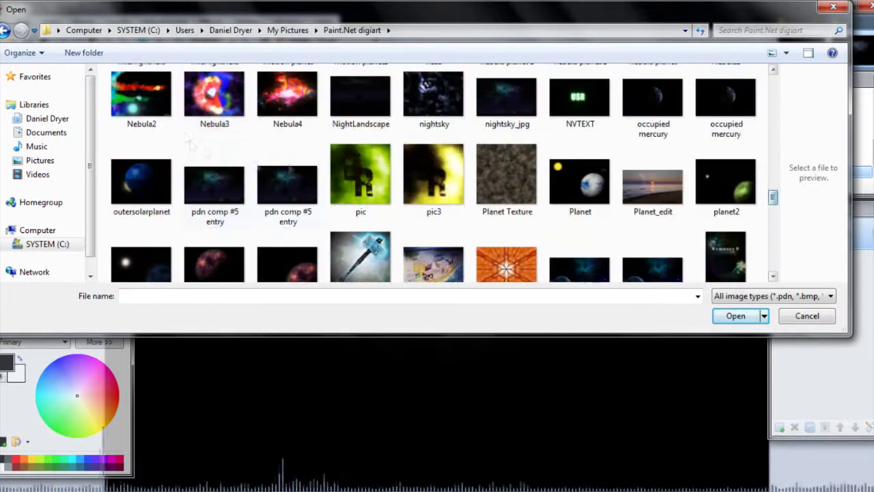
pyautogui.scroll(1, 468, 140)
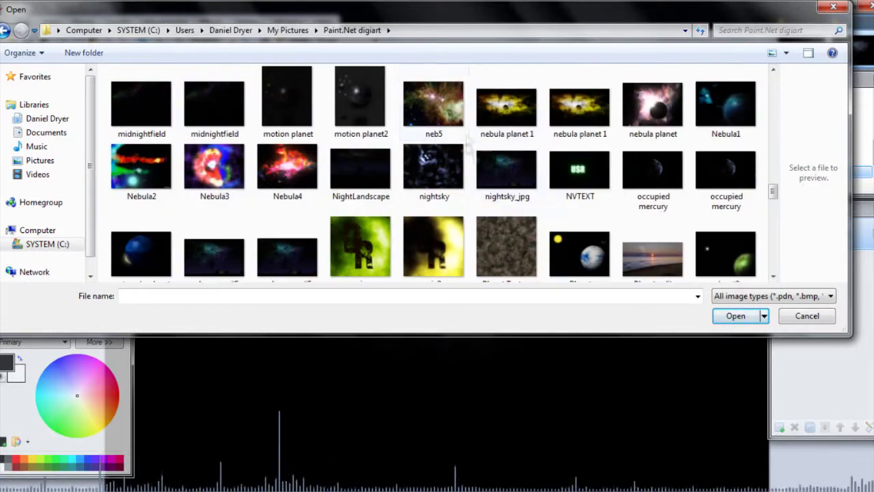
pyautogui.doubleClick(430, 108)
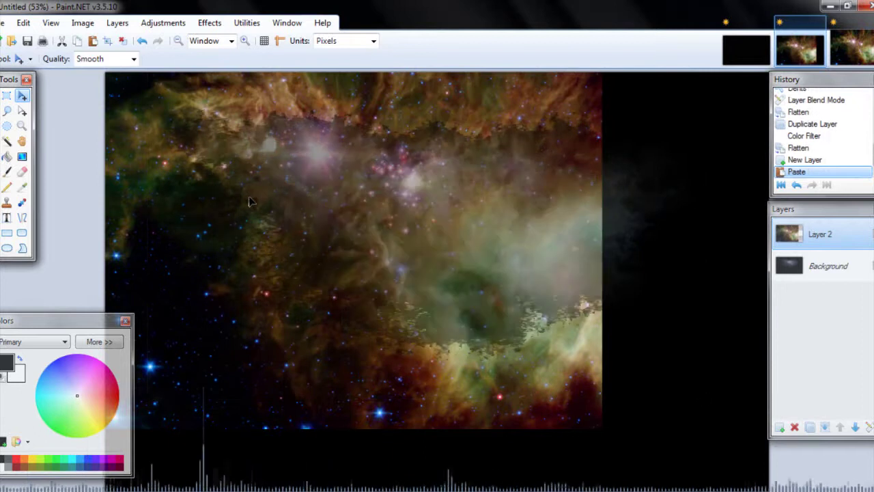
pyautogui.moveTo(518, 389); pyautogui.dragTo(566, 417)
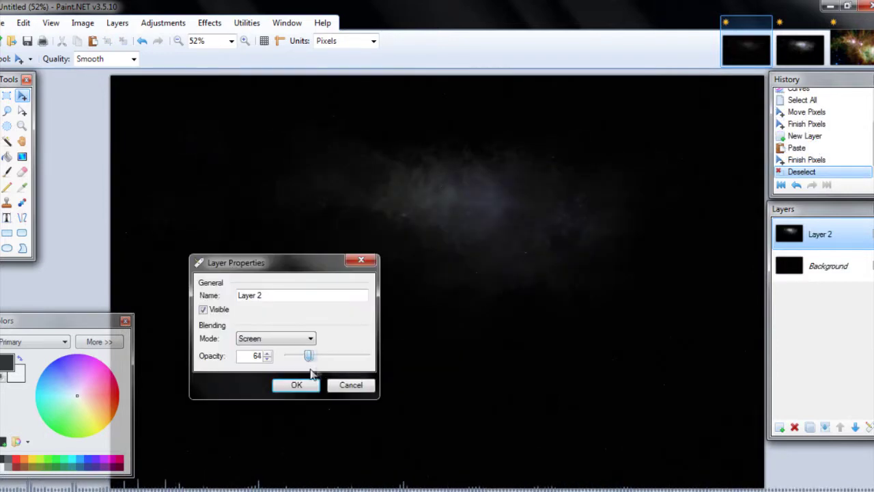
pyautogui.click(298, 385)
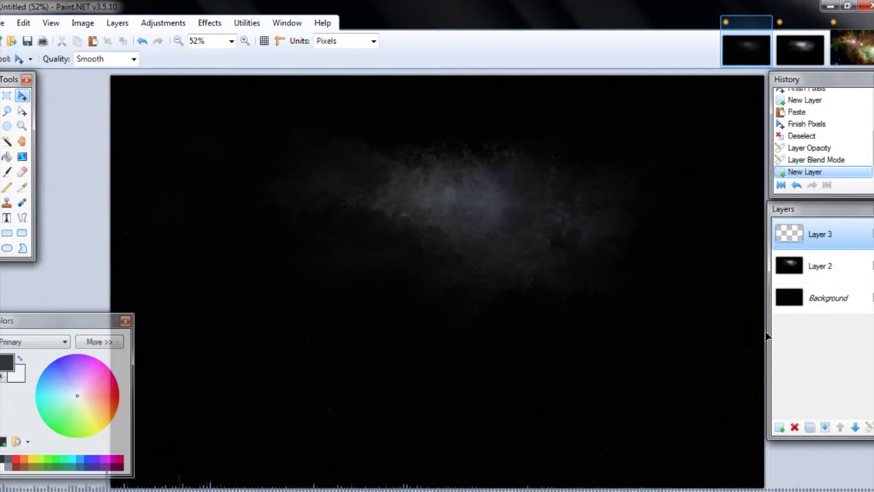
# Open the planet texture image from the Stock folder in My Pictures.
pyautogui.hotkey('ctrl', 'o')
pyautogui.click(444, 30)
pyautogui.click(335, 218)
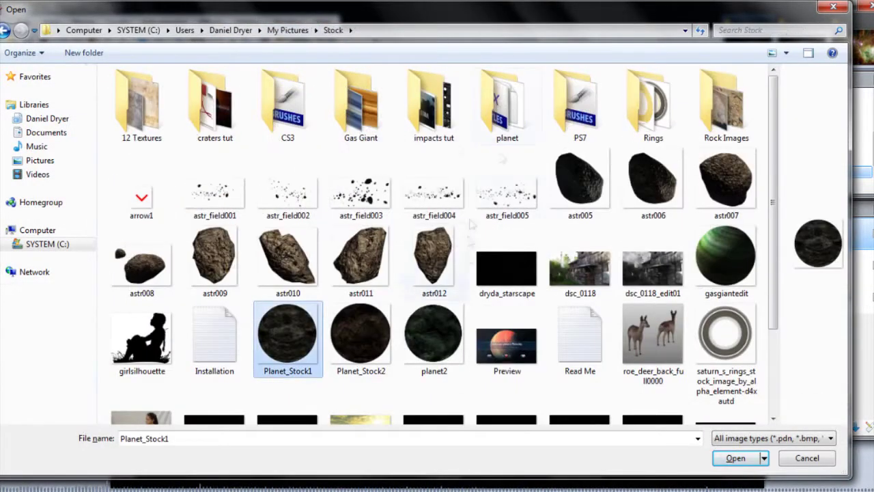
pyautogui.doubleClick(425, 351)
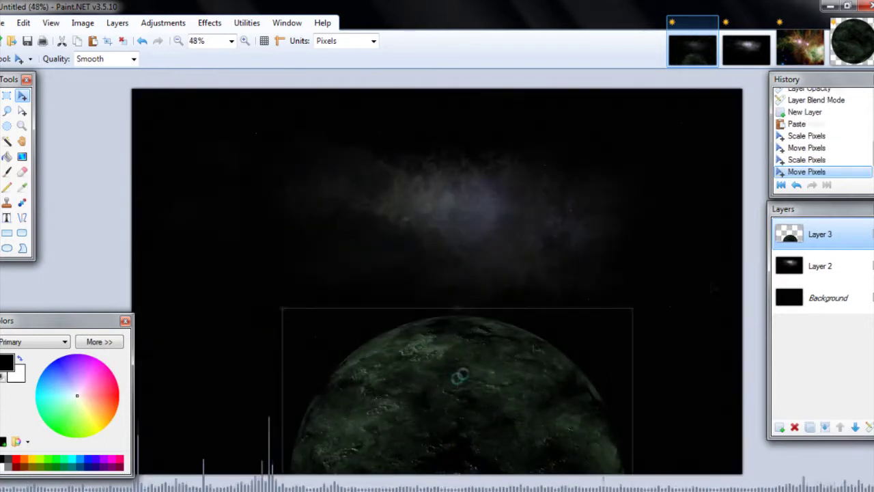
# Move the nebula cloud higher and shift the image's hue with Hue/Saturation.
pyautogui.moveTo(507, 230); pyautogui.dragTo(499, 204)
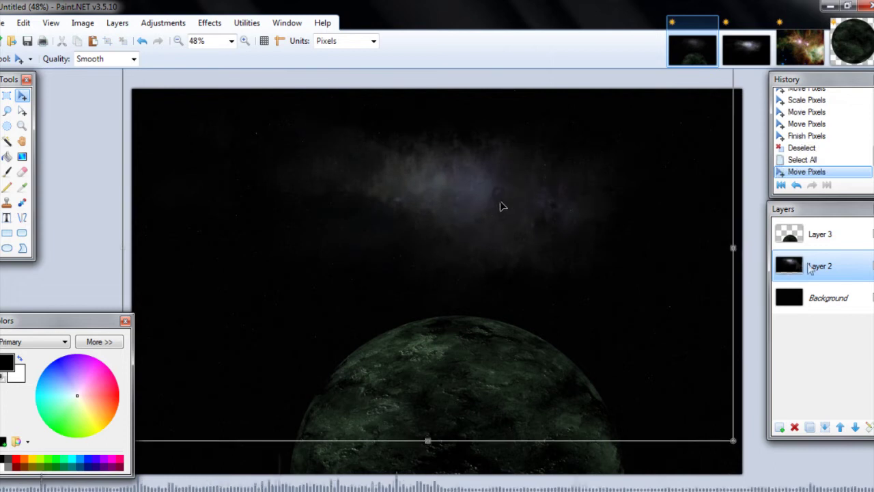
pyautogui.hotkey('ctrl', 'shift', 'u')
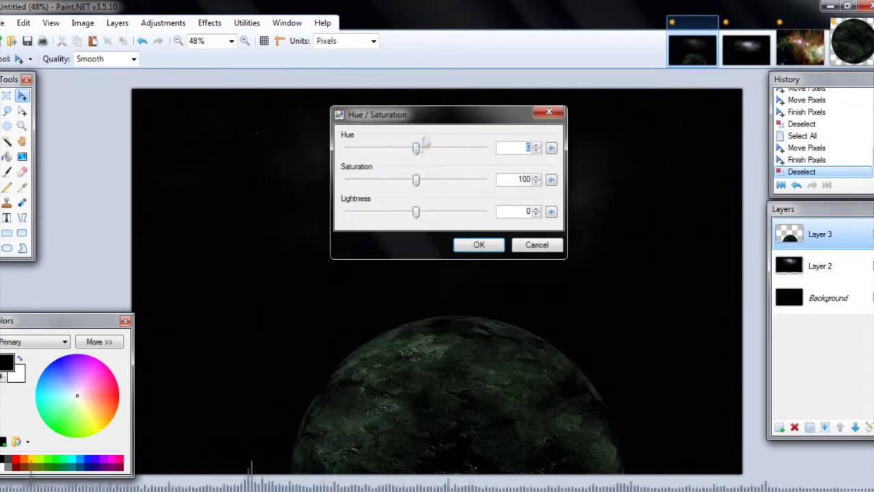
pyautogui.moveTo(400, 164); pyautogui.dragTo(384, 166)
pyautogui.click(479, 245)
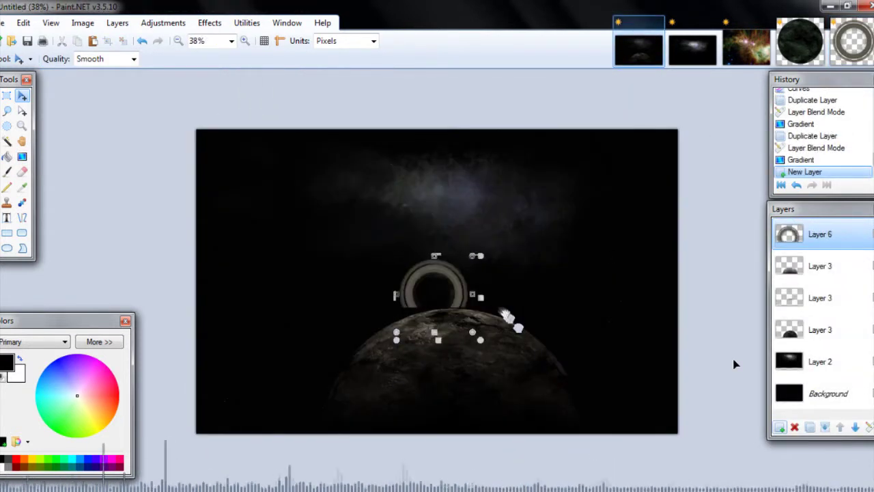
# Paste the ring image, enlarge it and move it lower across the planet.
pyautogui.hotkey('ctrl', 'v')
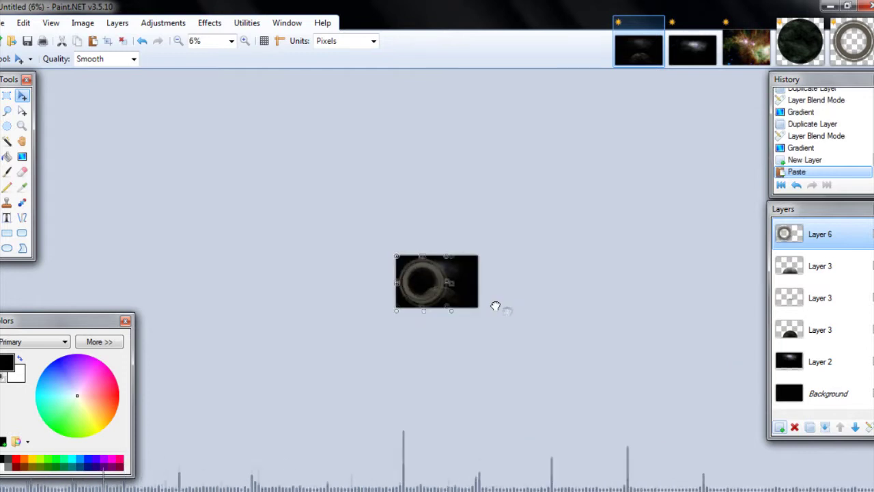
pyautogui.moveTo(497, 307); pyautogui.dragTo(486, 389)
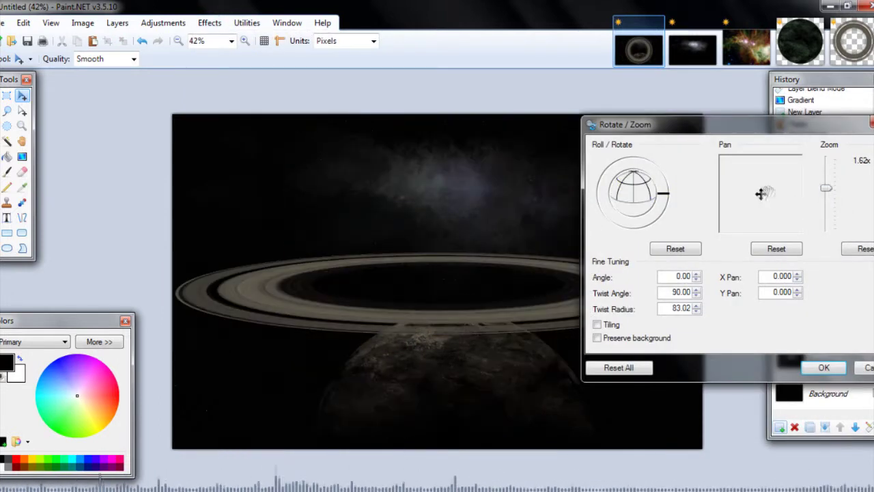
pyautogui.moveTo(761, 200); pyautogui.dragTo(763, 216)
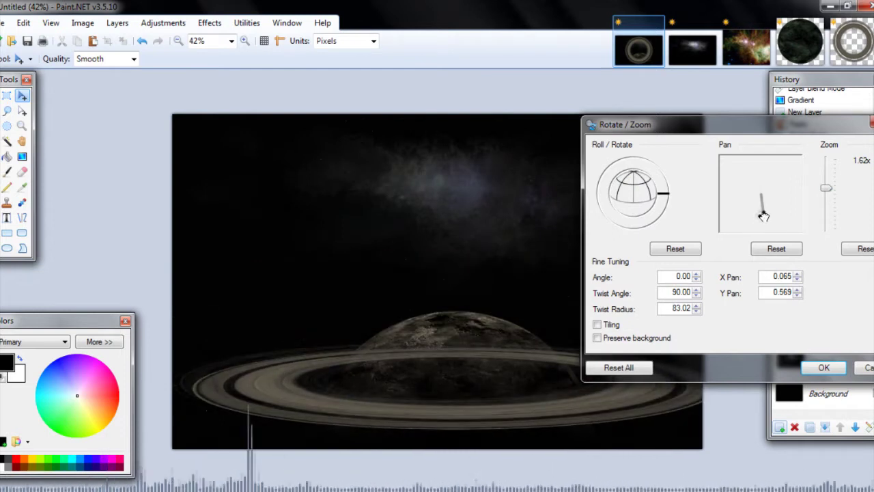
pyautogui.click(824, 367)
# Centre the ring on the canvas with Align Object, Middle Center.
pyautogui.click(210, 23)
pyautogui.click(235, 388)
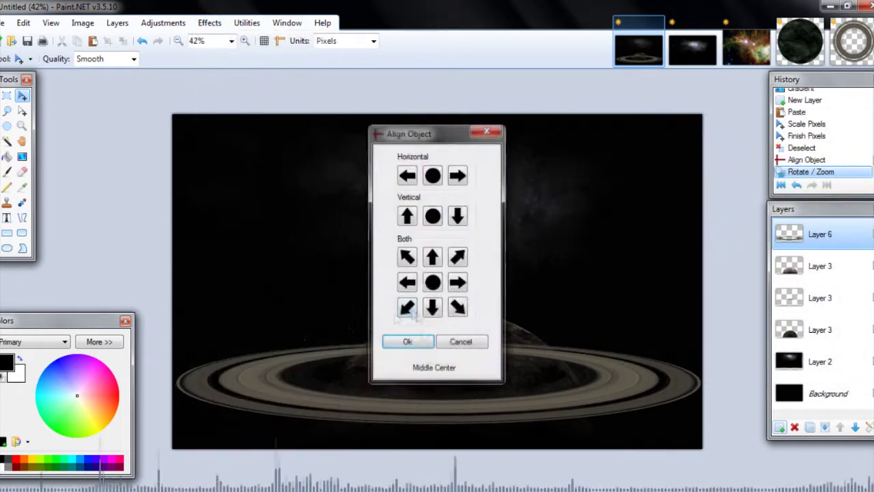
pyautogui.click(406, 342)
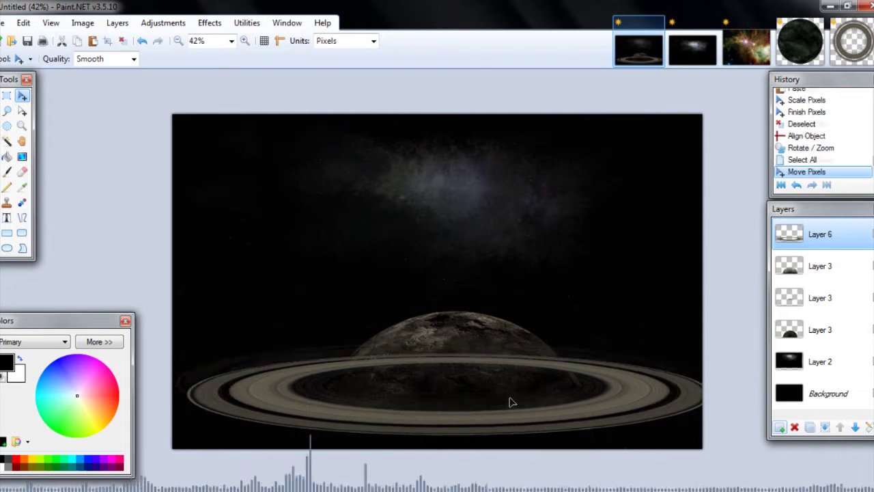
# Magic-wand the empty area around the planet on the planet layer.
pyautogui.click(820, 265)
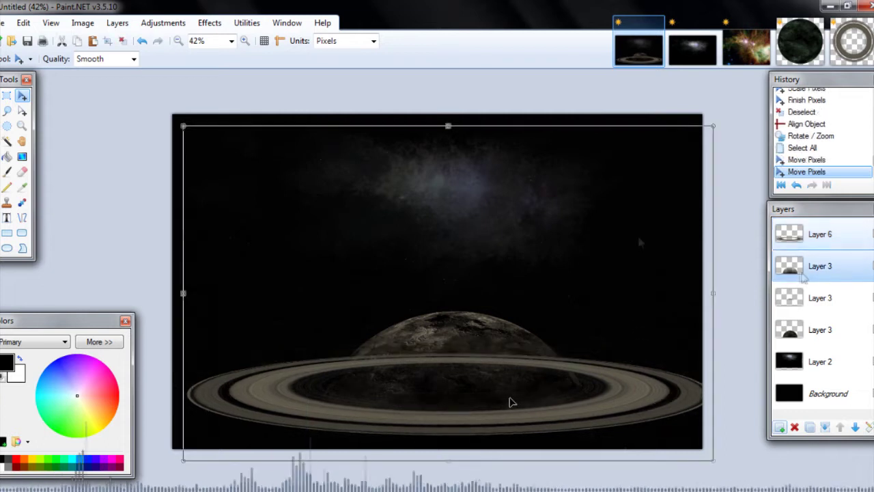
pyautogui.click(7, 140)
pyautogui.click(258, 201)
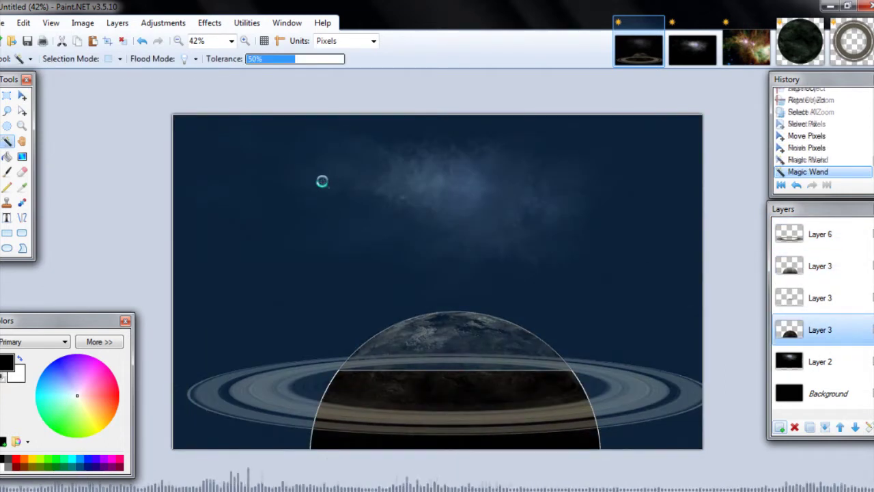
# Erase the ring where it passes over the planet, then deselect.
pyautogui.hotkey('ctrl', 'i')
pyautogui.click(22, 171)
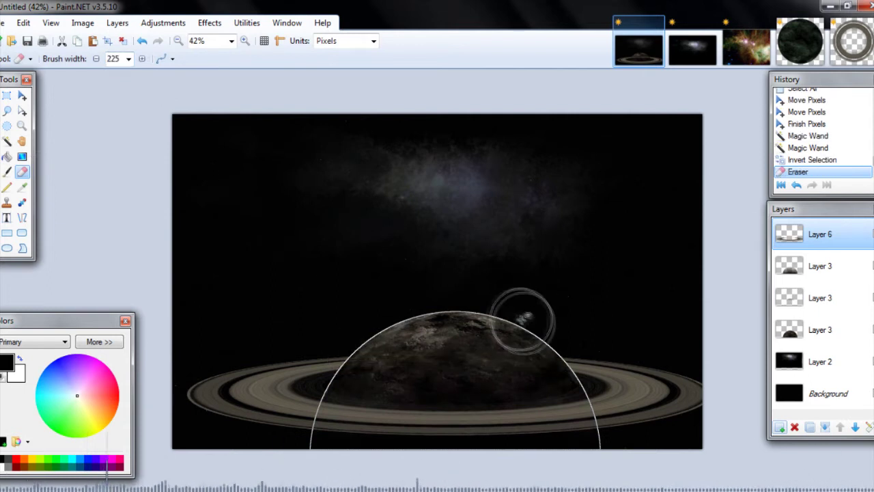
pyautogui.hotkey('ctrl', 'd')
pyautogui.hotkey('ctrl', 'b')
# Lower the ring layer's opacity to about 34.
pyautogui.press('F4')
pyautogui.moveTo(520, 285); pyautogui.dragTo(443, 286)
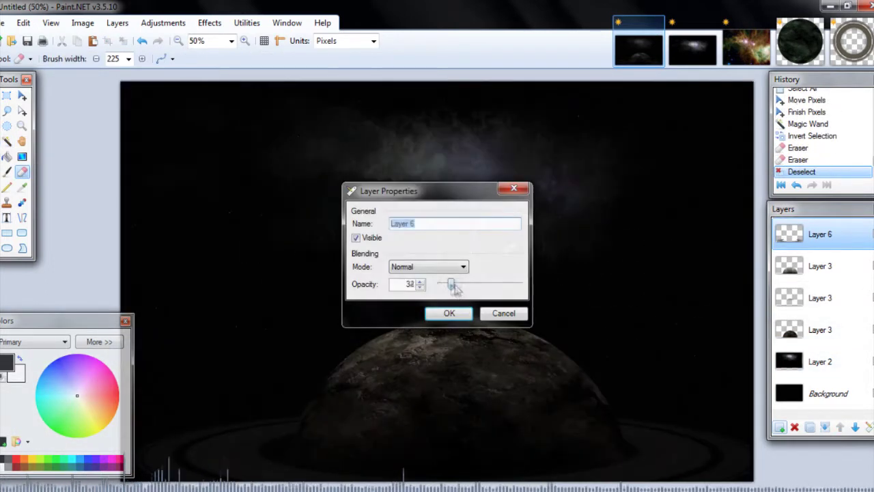
pyautogui.click(209, 22)
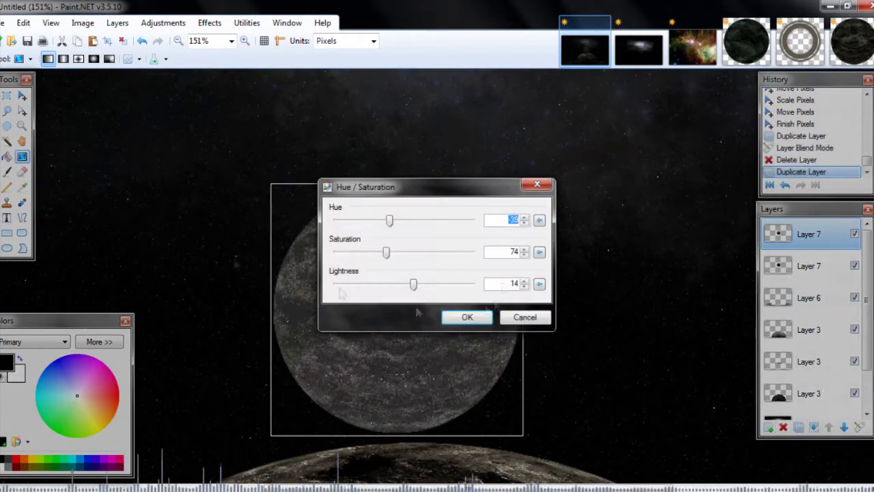
# Darken the moon by dropping Hue/Saturation lightness all the way.
pyautogui.moveTo(413, 284); pyautogui.dragTo(308, 279)
pyautogui.click(466, 317)
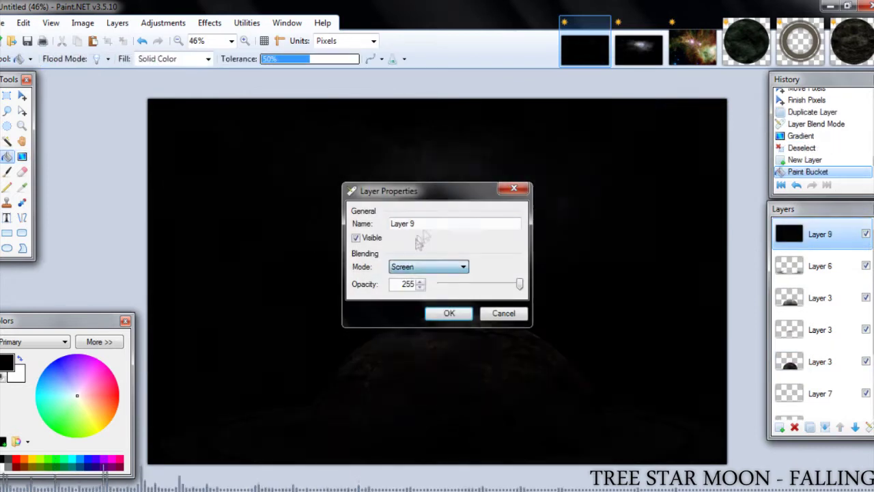
# Type 'V' to begin the layer name 'v Planets'.
pyautogui.write('V')
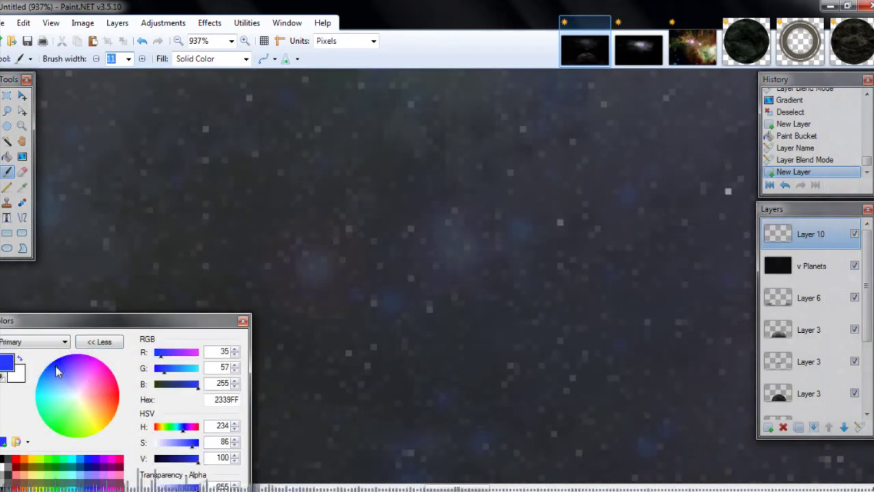
# Paint a blue dot and soften it into a glow with Gaussian Blur+.
pyautogui.click(464, 251)
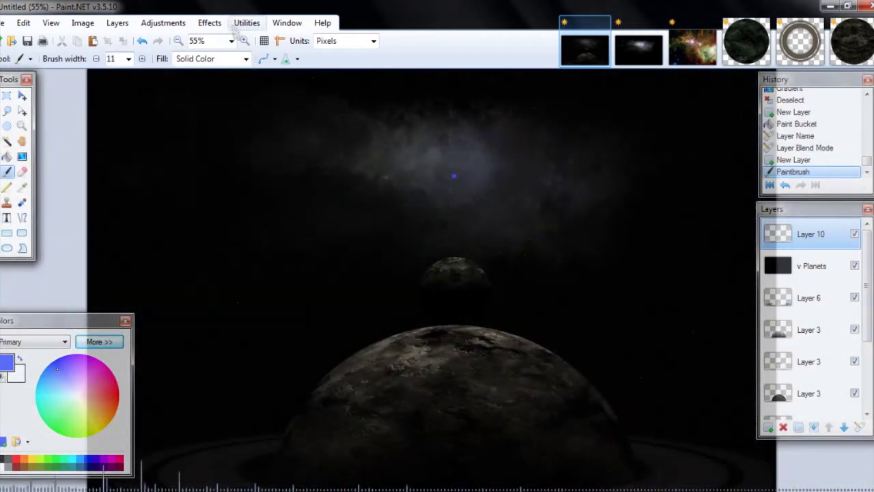
pyautogui.click(209, 23)
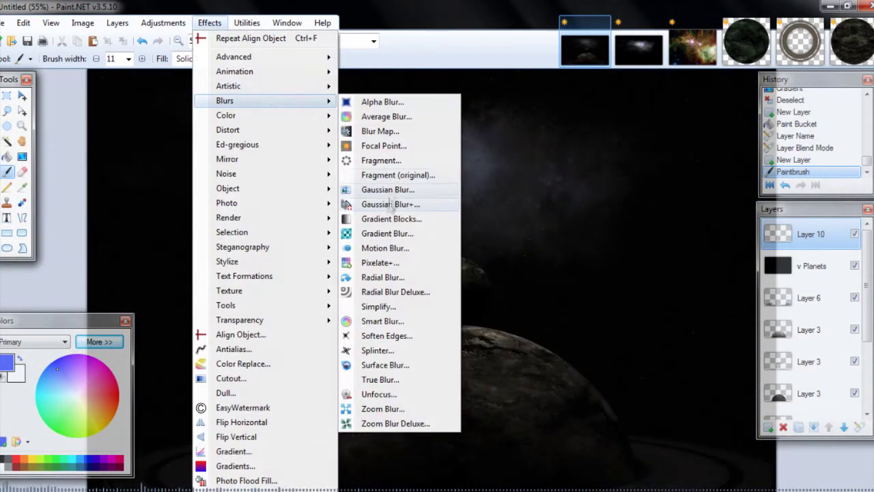
pyautogui.click(410, 198)
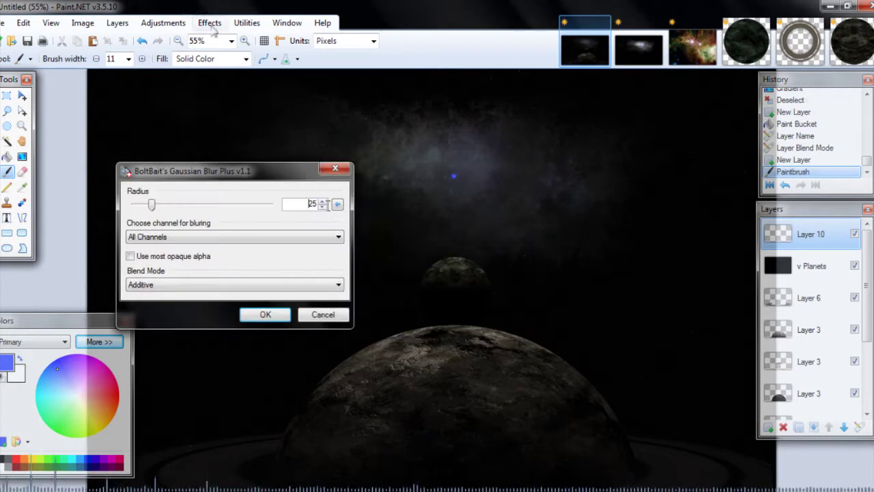
pyautogui.click(205, 22)
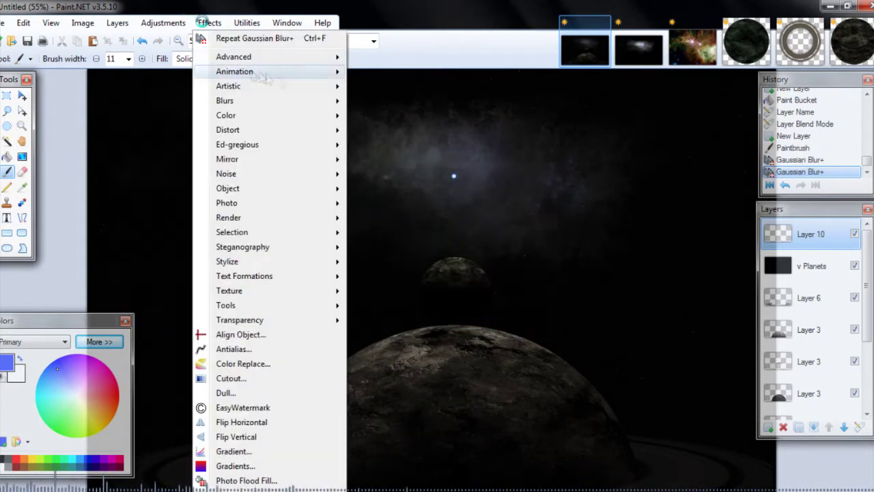
# Blur the star several more times and choose the Curves channels to brighten it.
pyautogui.click(399, 204)
pyautogui.press('Return')
pyautogui.click(209, 23)
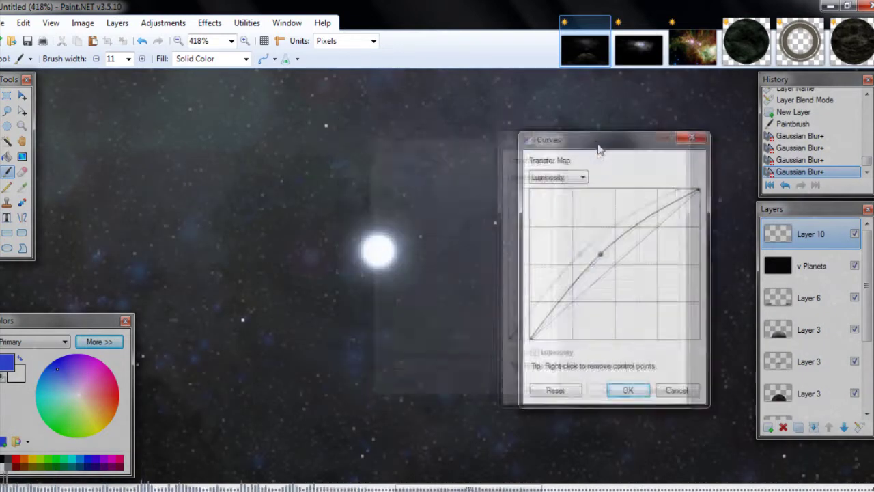
pyautogui.click(579, 179)
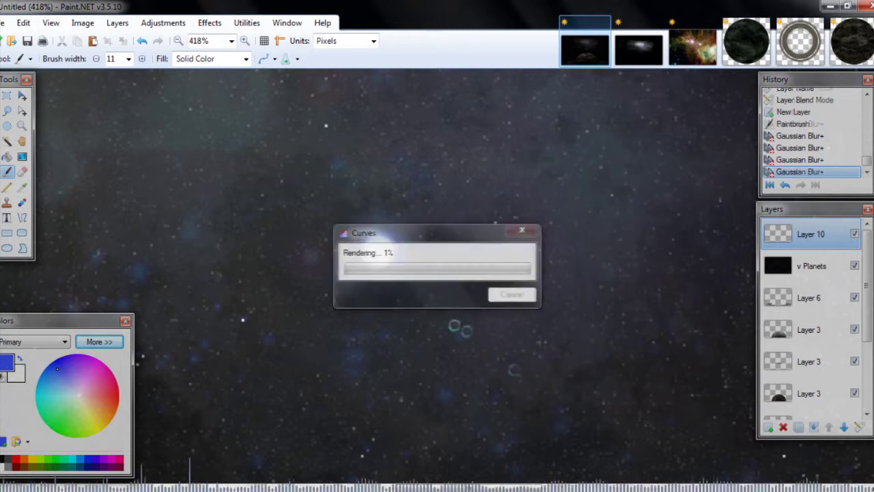
# Draw a blue radial gradient glow centred on the star and change that layer's blend mode.
pyautogui.click(22, 157)
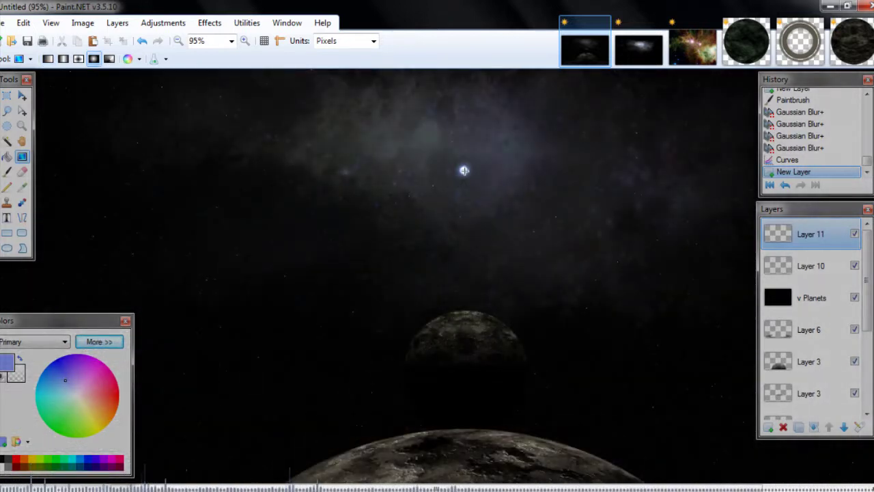
pyautogui.moveTo(448, 171); pyautogui.dragTo(591, 212)
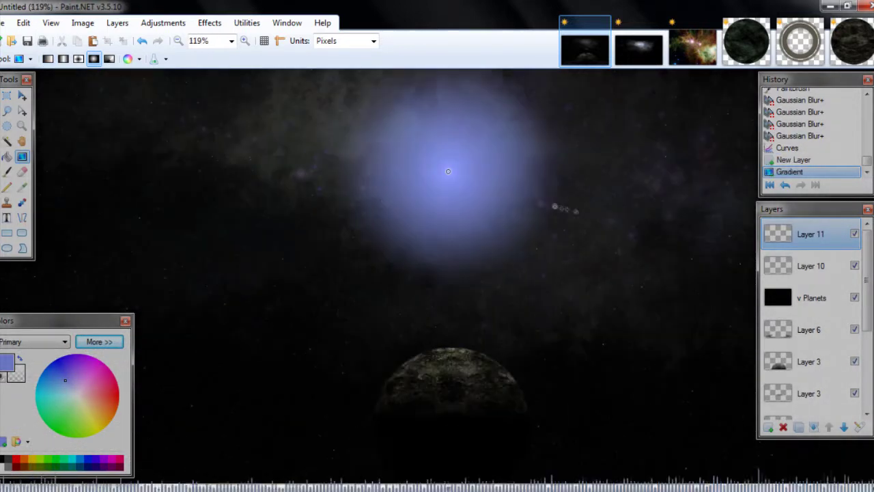
pyautogui.press('F4')
pyautogui.click(428, 267)
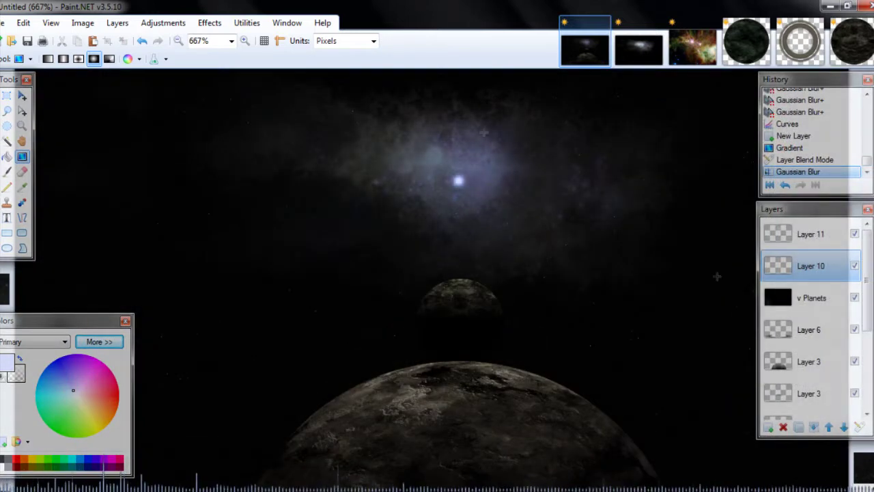
pyautogui.scroll(-5, 812, 399)
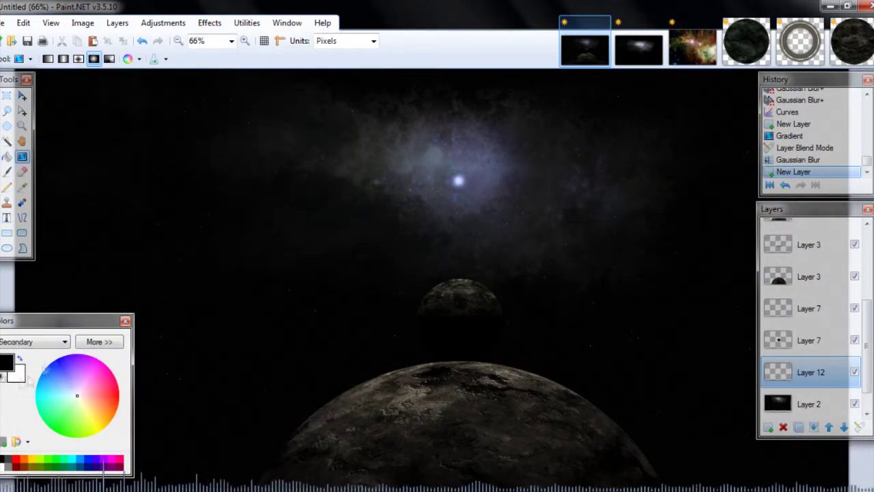
# Render a Clouds texture (scale 250) on Layer 12 and blend it in Overlay mode.
pyautogui.click(100, 342)
pyautogui.click(210, 28)
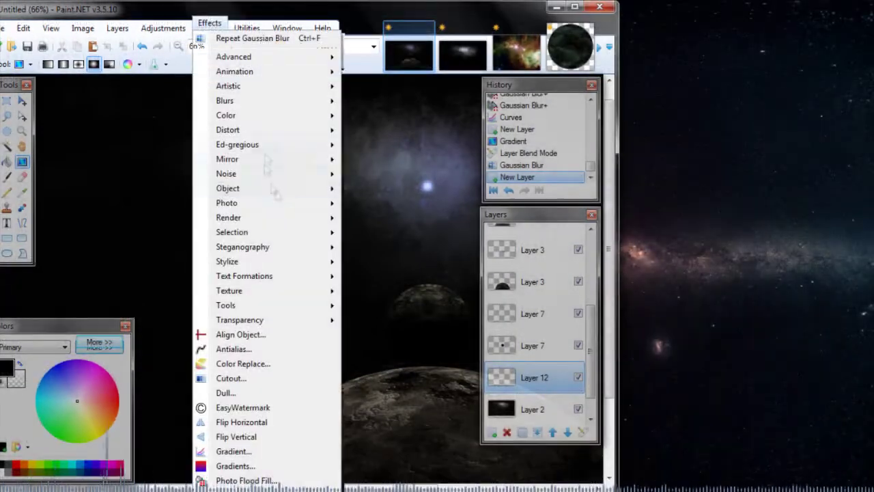
pyautogui.click(379, 150)
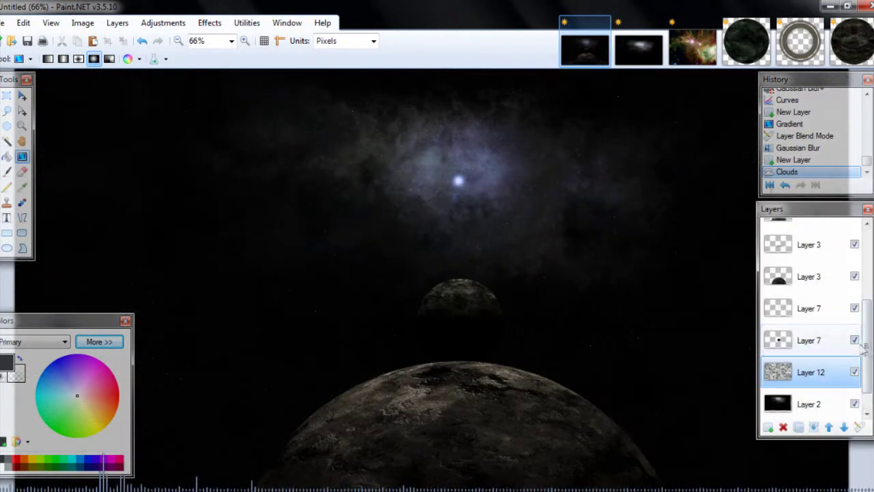
pyautogui.moveTo(863, 348); pyautogui.dragTo(864, 366)
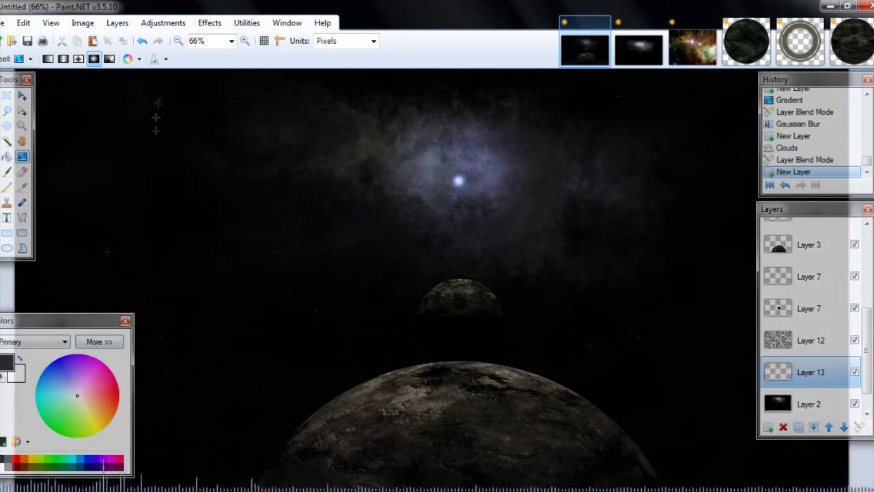
# Render dented clouds on Layer 13, fade them with a gradient, and duplicate the Background.
pyautogui.click(210, 23)
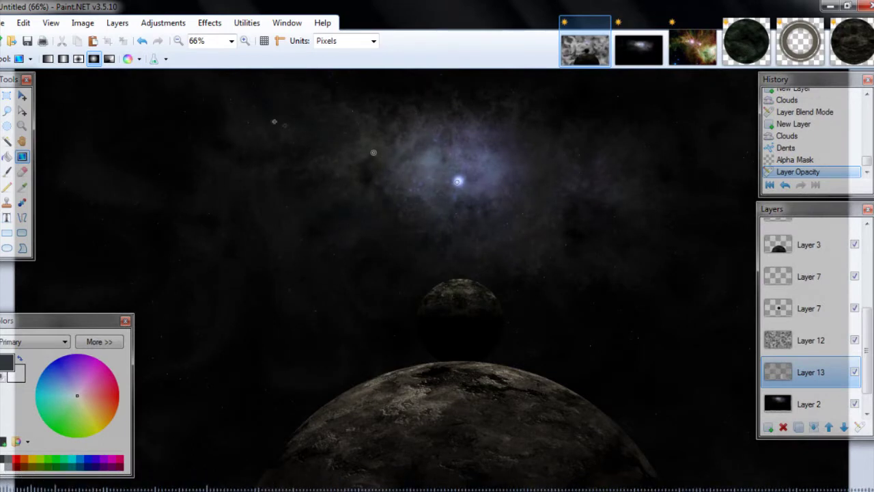
pyautogui.moveTo(257, 120); pyautogui.dragTo(175, 121)
pyautogui.hotkey('ctrl', 'shift', 'n')
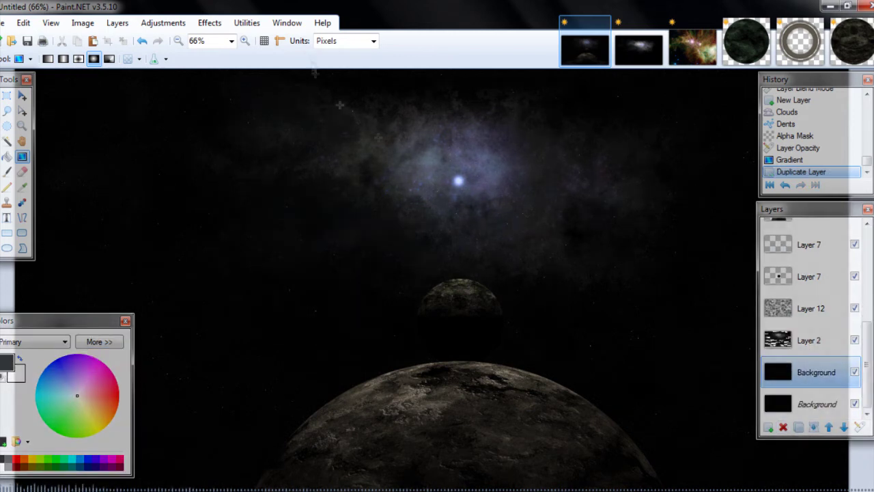
# Try filling the duplicated background with blue using the Paint Bucket, then undo it.
pyautogui.click(210, 22)
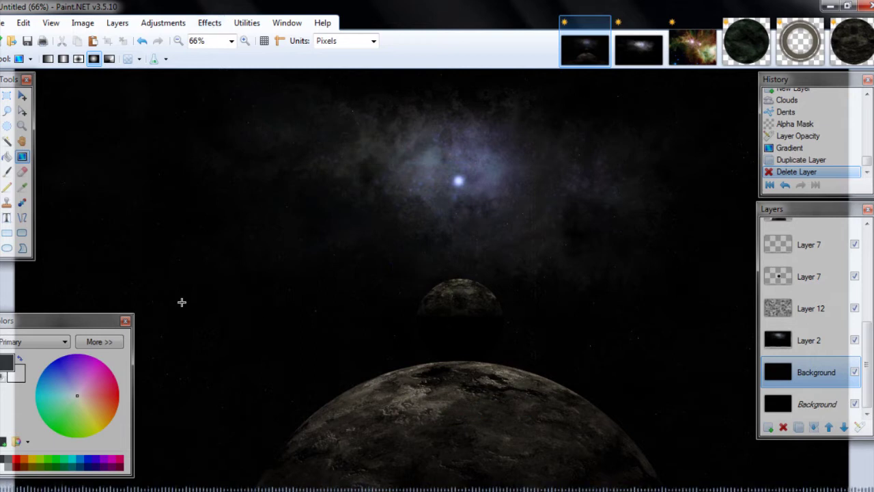
pyautogui.click(99, 341)
pyautogui.click(63, 382)
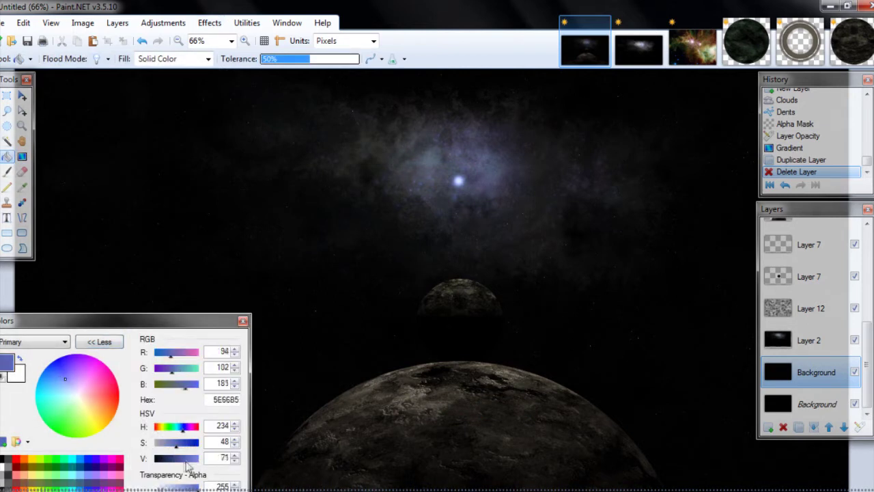
pyautogui.click(99, 341)
pyautogui.click(353, 250)
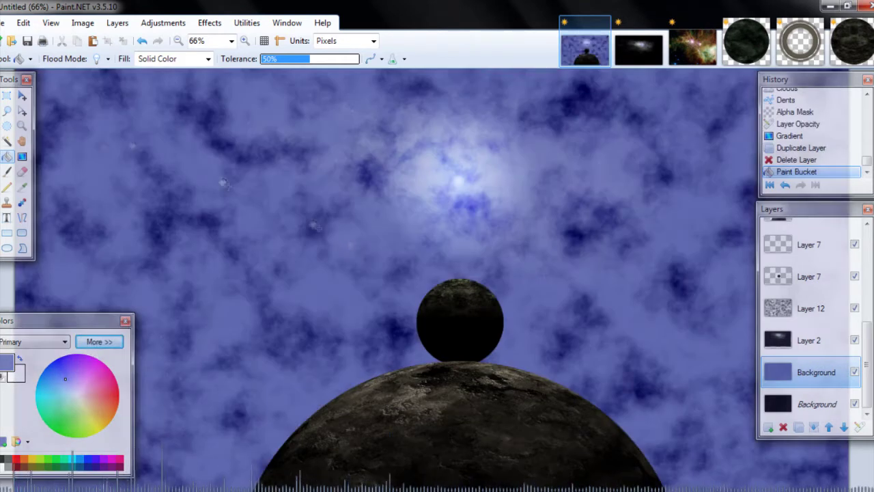
pyautogui.hotkey('ctrl', 'z')
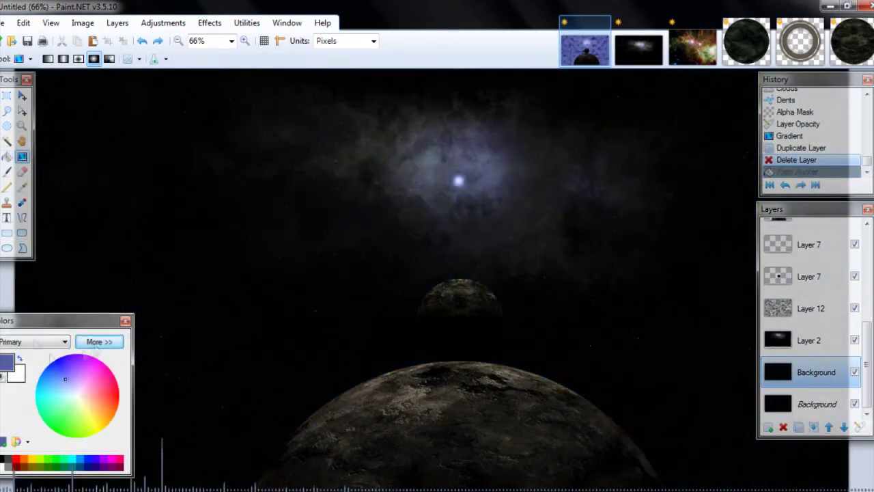
pyautogui.click(99, 342)
# Draw a blue gradient on the Background copy and lower its layer opacity to 26.
pyautogui.click(400, 248)
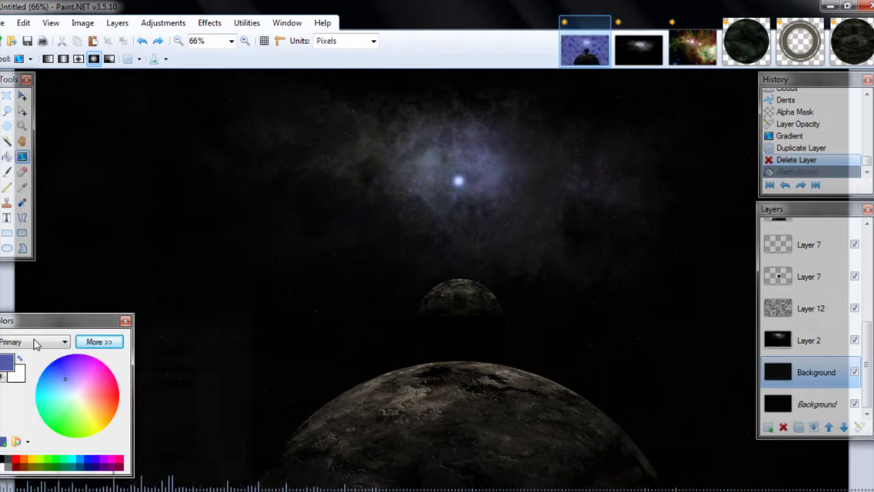
pyautogui.click(7, 157)
pyautogui.click(22, 156)
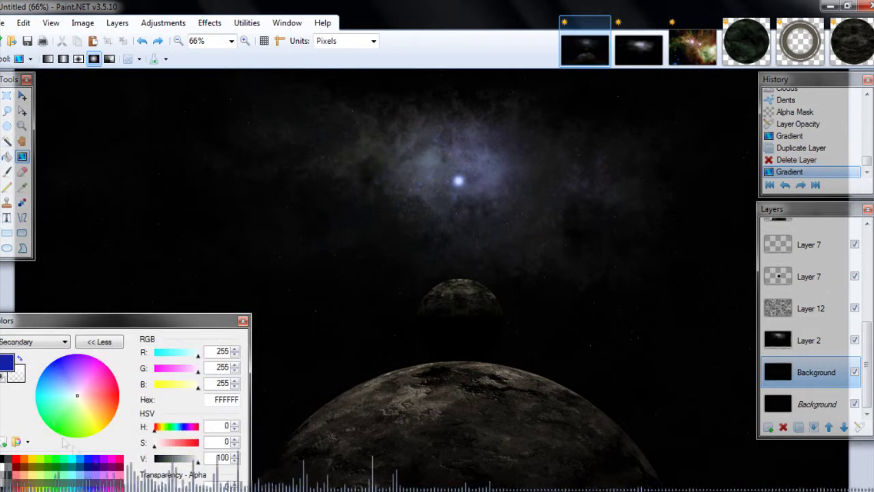
pyautogui.hotkey('ctrl', 'z')
pyautogui.click(99, 341)
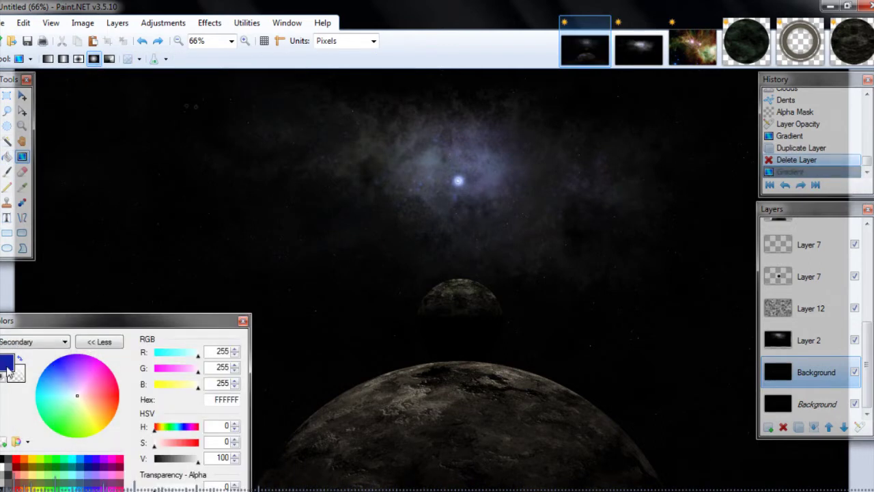
pyautogui.hotkey('ctrl', 'y')
pyautogui.press('F4')
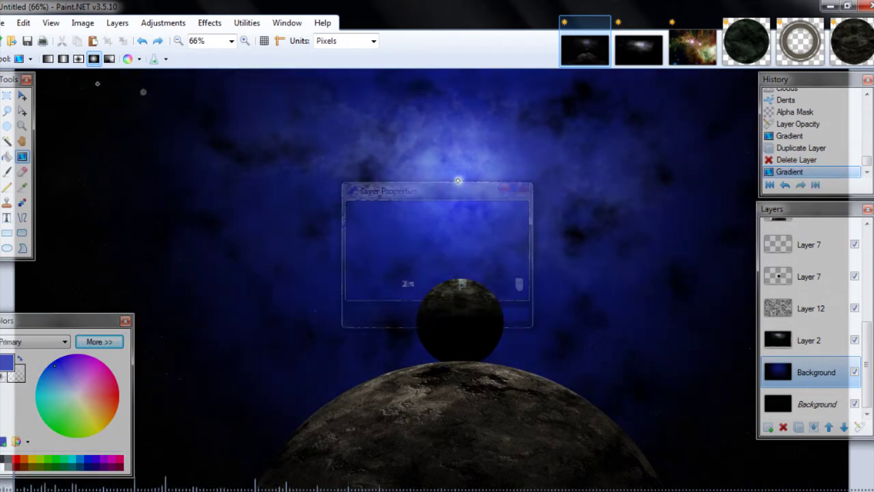
pyautogui.moveTo(519, 284); pyautogui.dragTo(448, 285)
pyautogui.click(445, 316)
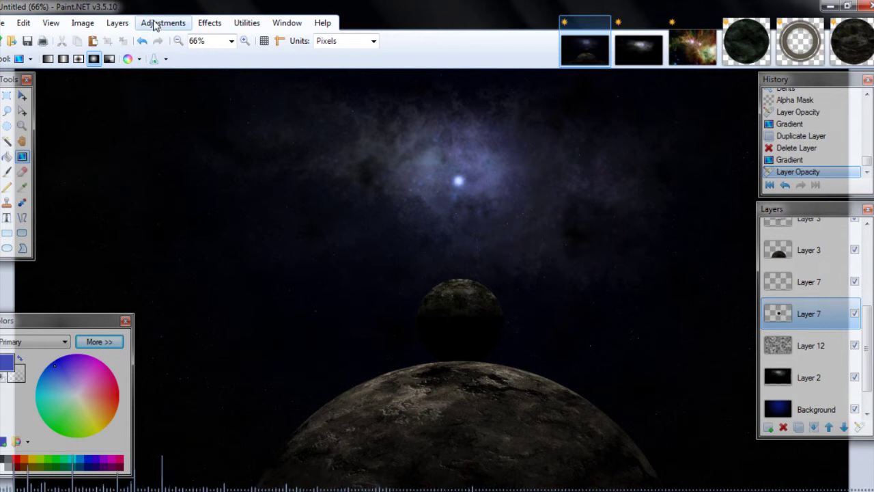
# Apply an RGB Curves adjustment on Layer 7, bending the Red and Green curve upward.
pyautogui.click(155, 23)
pyautogui.click(198, 138)
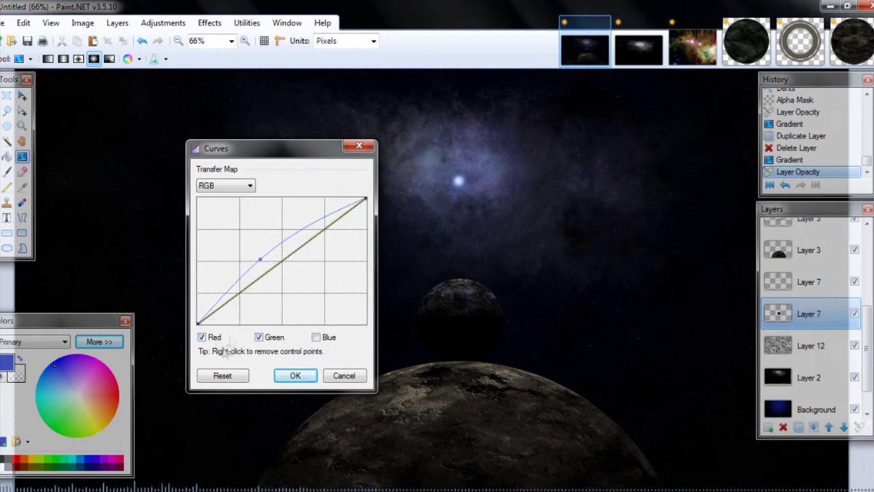
pyautogui.press('Return')
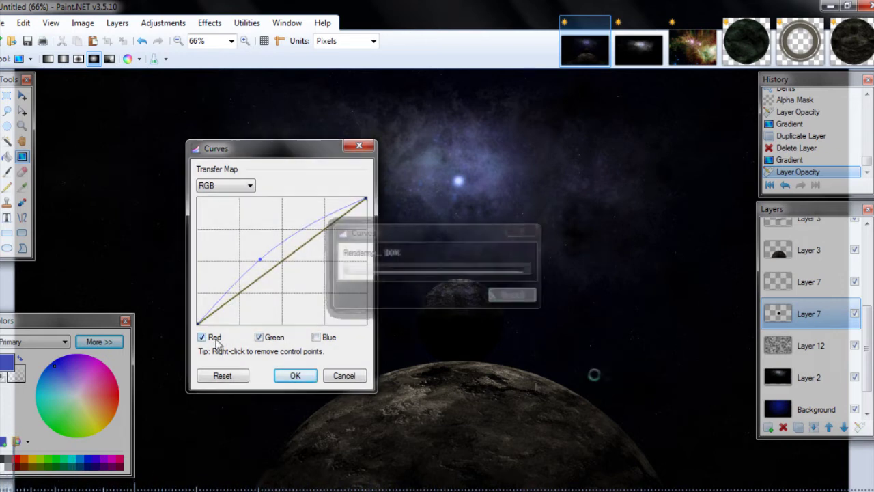
pyautogui.scroll(1, 823, 318)
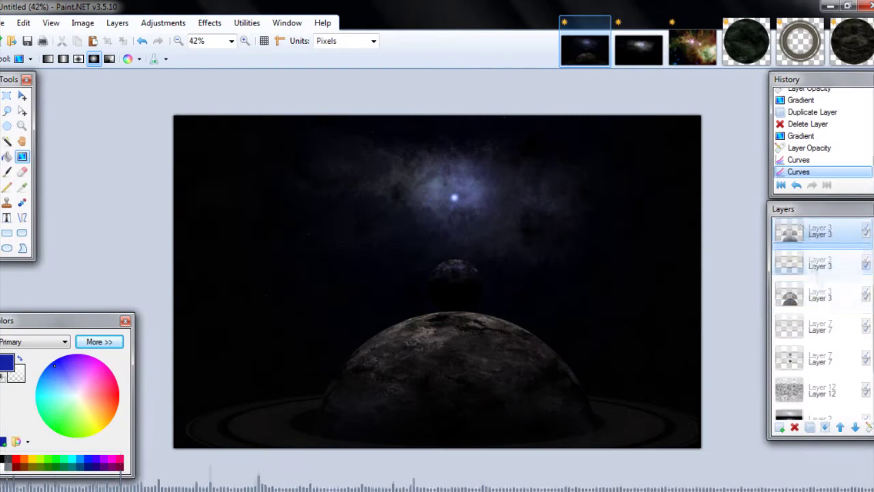
# Add a new layer and draw a red line across the planet, undoing a trial selection.
pyautogui.hotkey('ctrl', 'shift', 'n')
pyautogui.press('o')
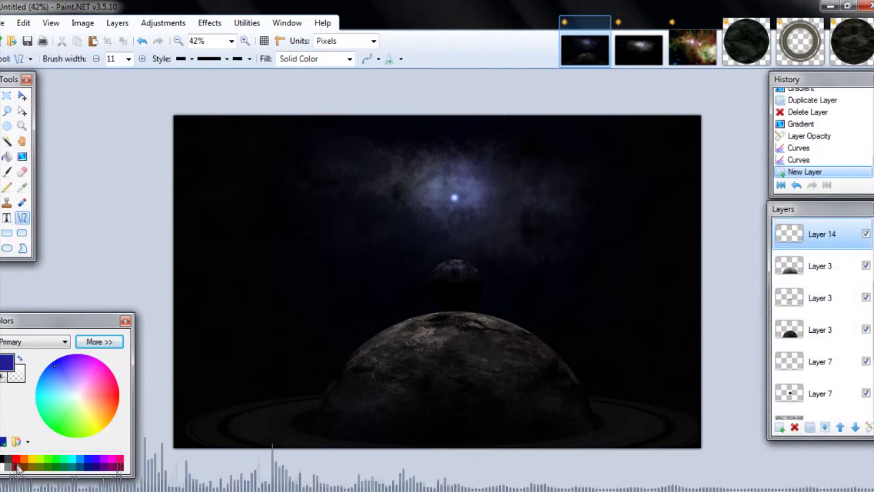
pyautogui.click(249, 237)
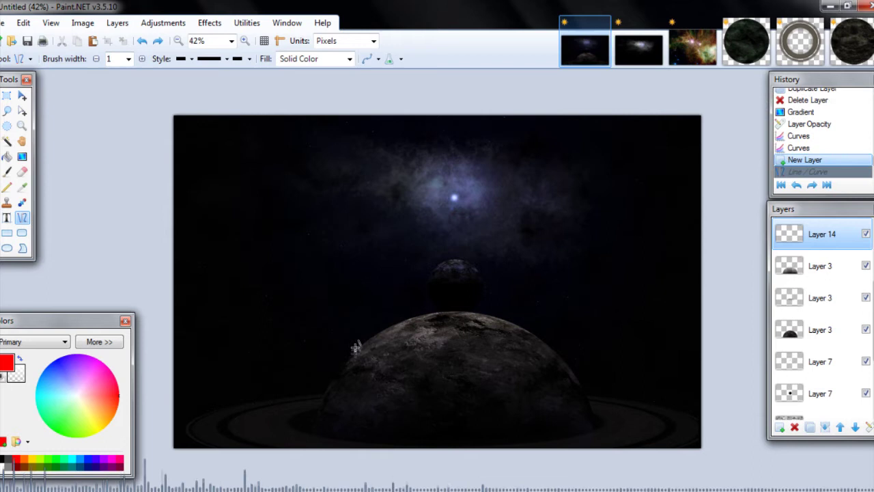
pyautogui.hotkey('ctrl', 'y')
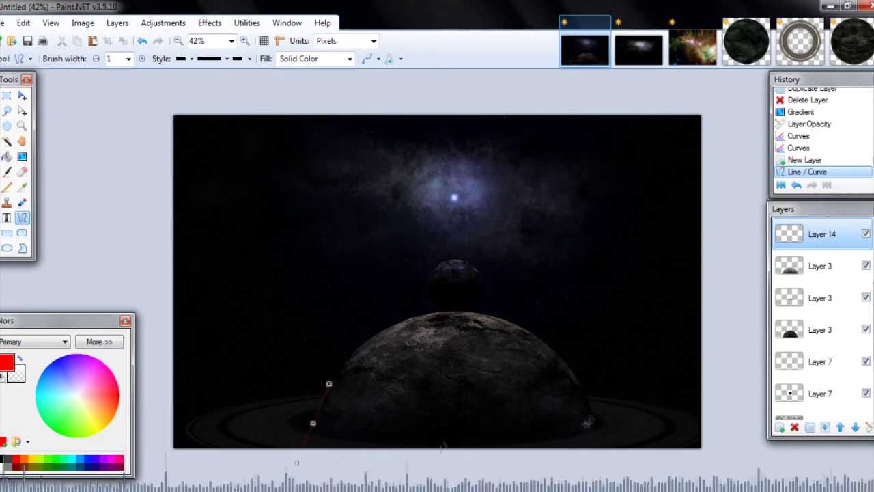
pyautogui.moveTo(329, 385); pyautogui.dragTo(577, 376)
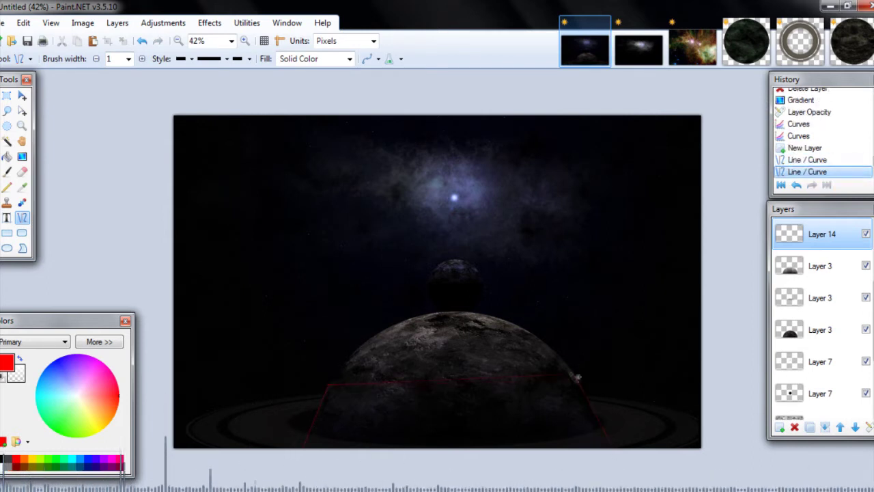
pyautogui.press('s')
pyautogui.click(459, 419)
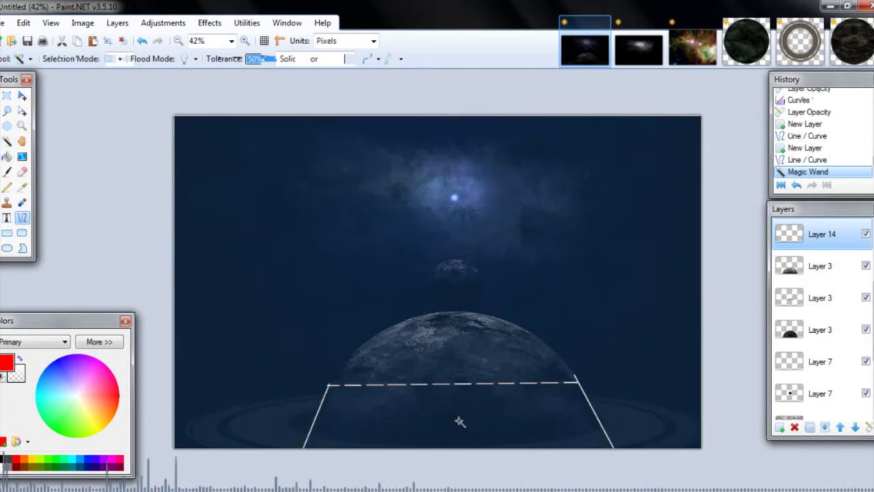
pyautogui.hotkey('ctrl', 'z')
# Redraw the red trapezoid outline at width 2 and magic-wand select its interior.
pyautogui.scroll(5, 458, 419)
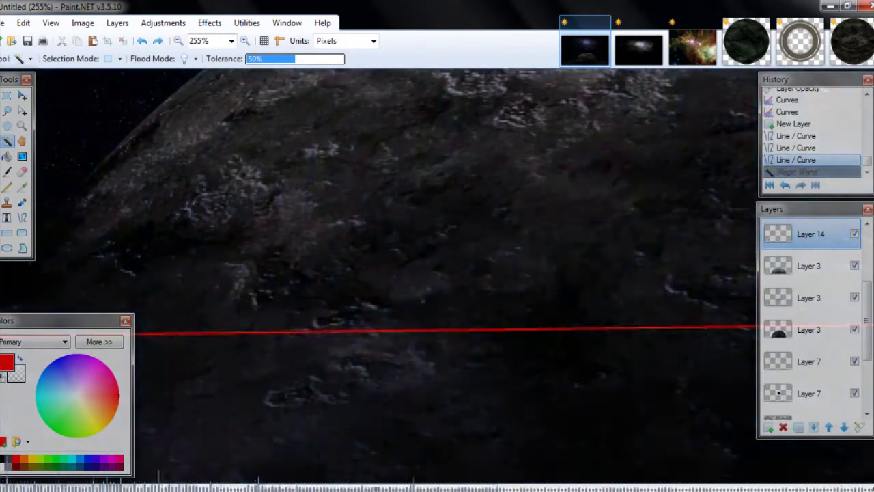
pyautogui.scroll(-2, 612, 470)
pyautogui.scroll(-2, 230, 456)
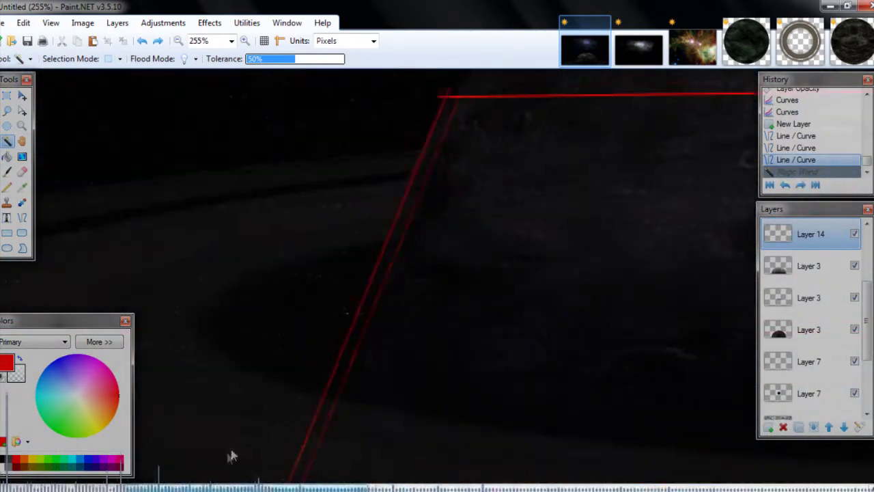
pyautogui.scroll(-2, 230, 457)
pyautogui.scroll(-2, 299, 439)
pyautogui.hotkey('ctrl', 'z')
pyautogui.hotkey('ctrl', 'z')
pyautogui.hotkey('ctrl', 'z')
pyautogui.click(21, 218)
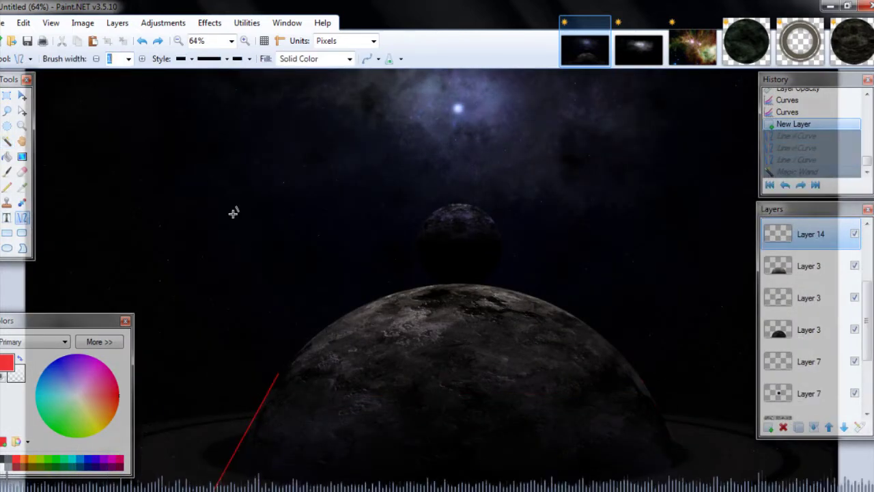
pyautogui.write('2')
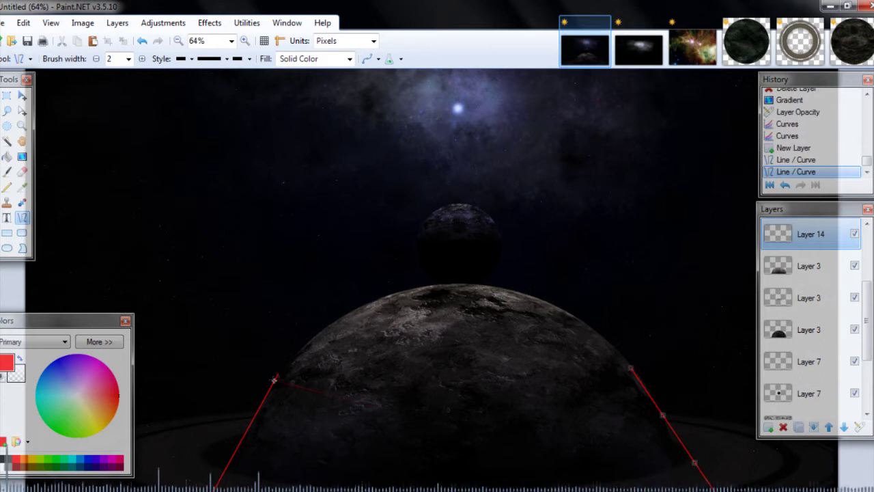
pyautogui.click(7, 141)
pyautogui.click(381, 435)
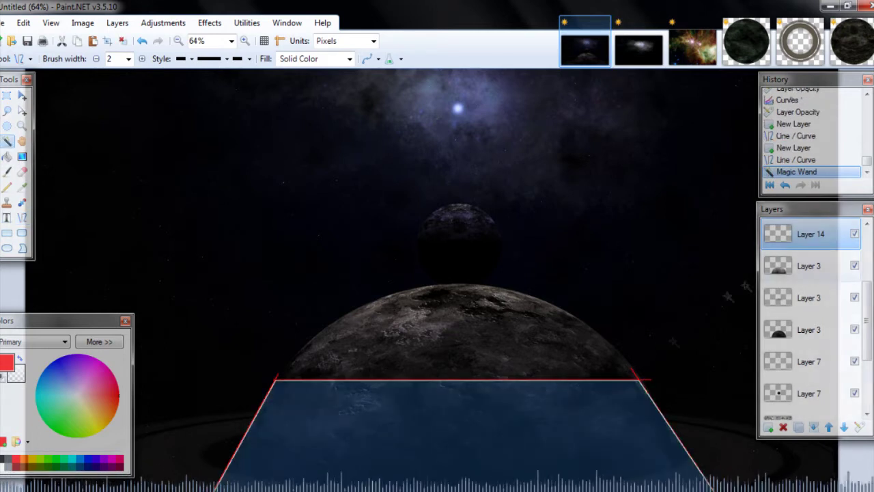
# Apply Levels to Layer 6 inside the trapezoid, deselect, and fit the image to the window.
pyautogui.click(816, 300)
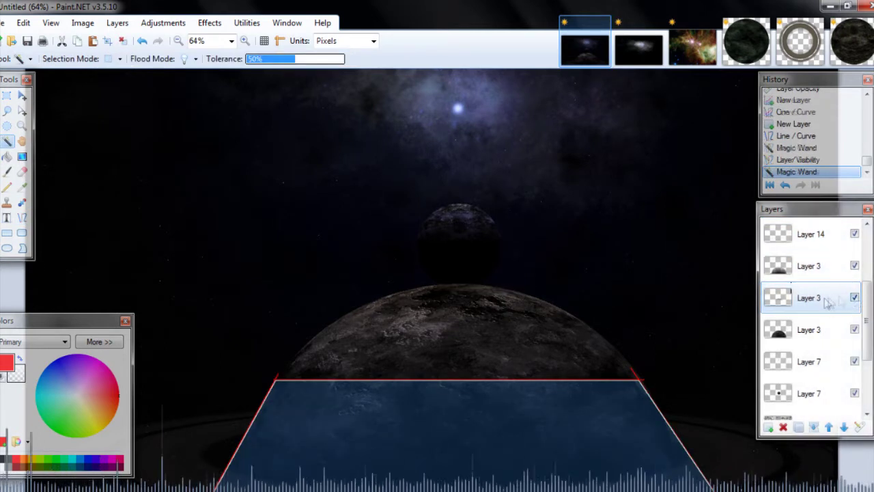
pyautogui.scroll(2, 827, 303)
pyautogui.click(808, 273)
pyautogui.hotkey('ctrl', 'l')
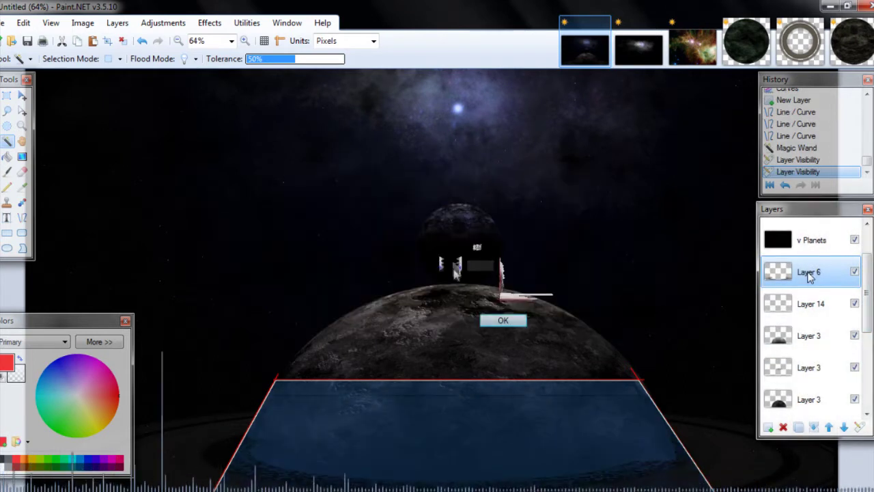
pyautogui.click(512, 320)
pyautogui.hotkey('ctrl', 'd')
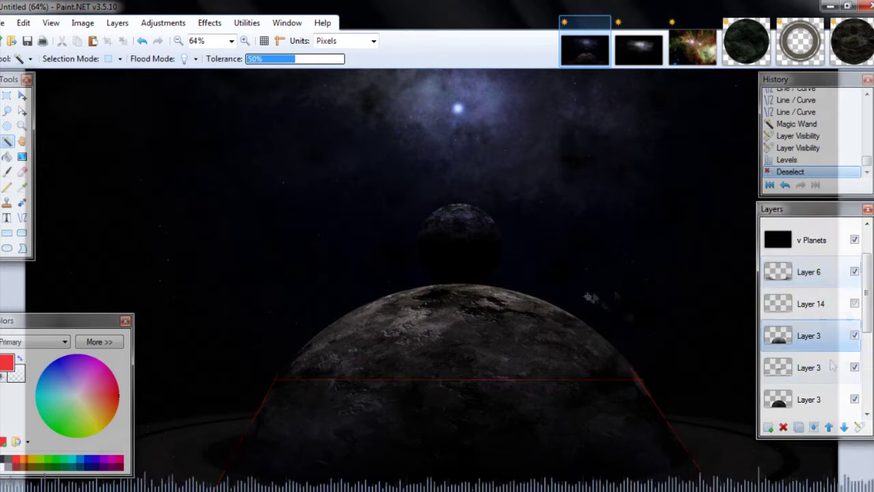
pyautogui.hotkey('ctrl', 'b')
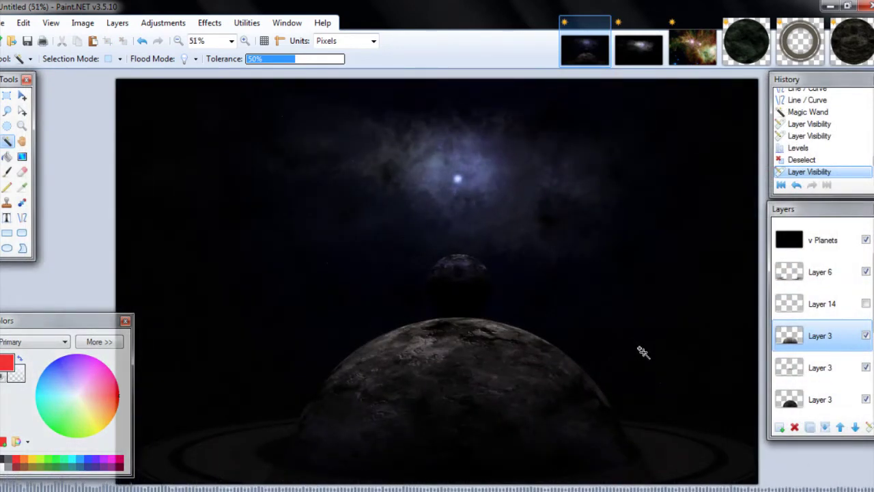
pyautogui.scroll(-5, 819, 321)
# Desaturate the star colour on Layer 15 and soften the painted dots with Gaussian Blur Plus.
pyautogui.click(819, 340)
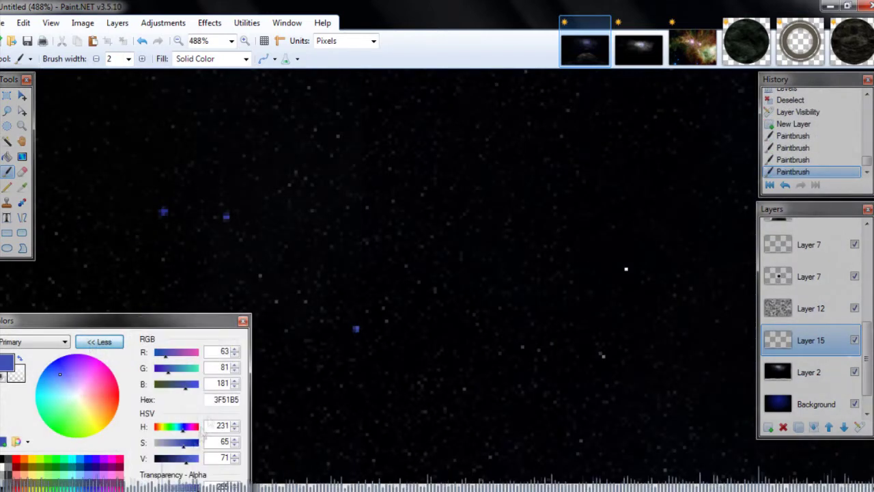
pyautogui.moveTo(172, 443); pyautogui.dragTo(168, 442)
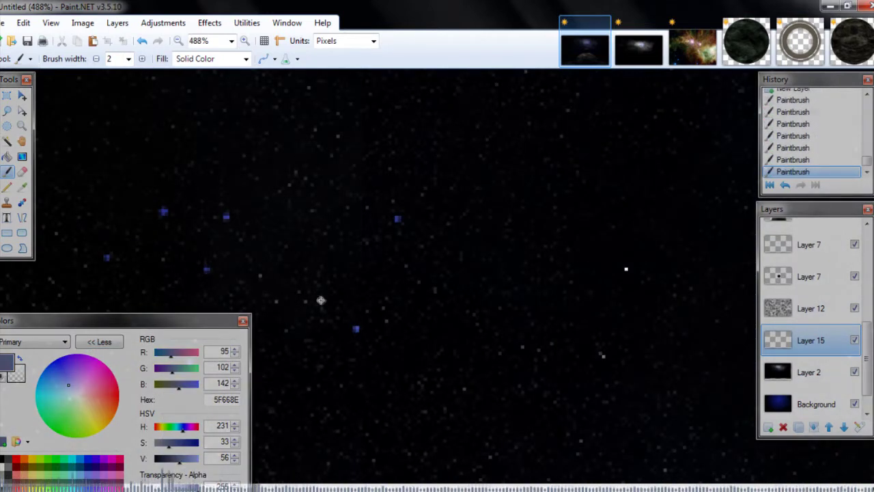
pyautogui.click(209, 22)
pyautogui.click(431, 184)
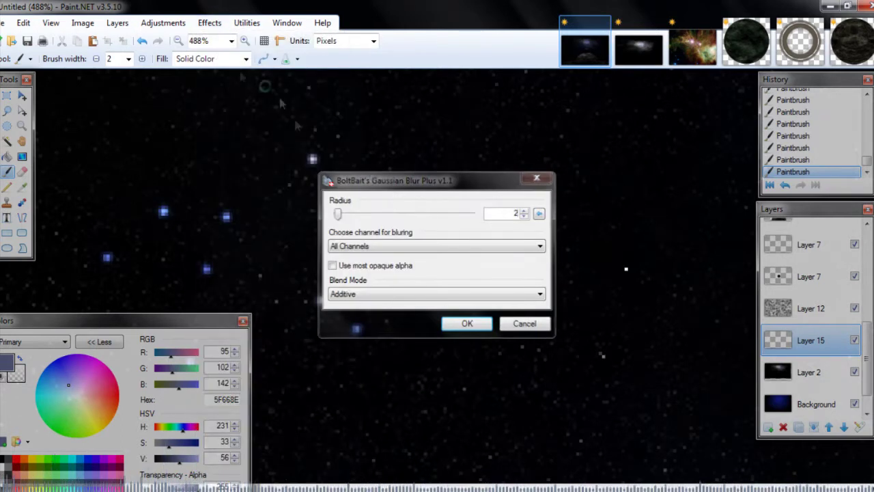
# Add a radial gradient glow around the star cluster and set its layer opacity to 30.
pyautogui.click(22, 156)
pyautogui.moveTo(290, 230); pyautogui.dragTo(227, 197)
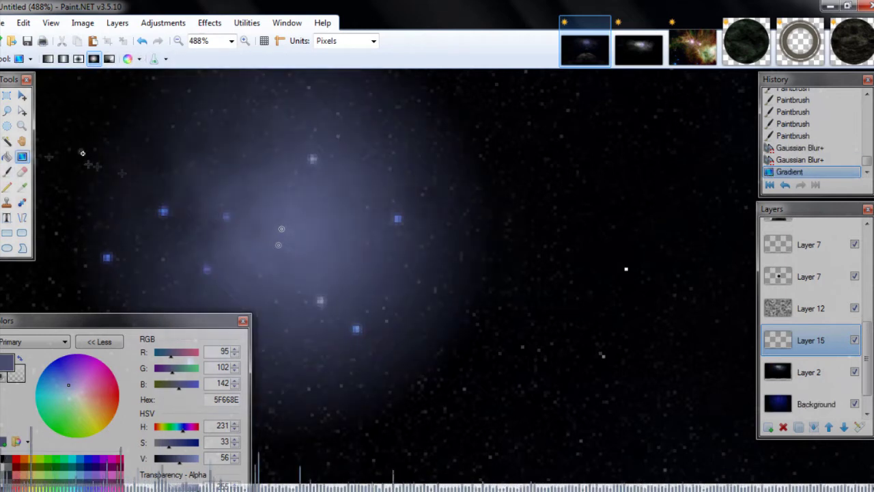
pyautogui.press('F4')
pyautogui.moveTo(520, 284); pyautogui.dragTo(449, 284)
pyautogui.press('Return')
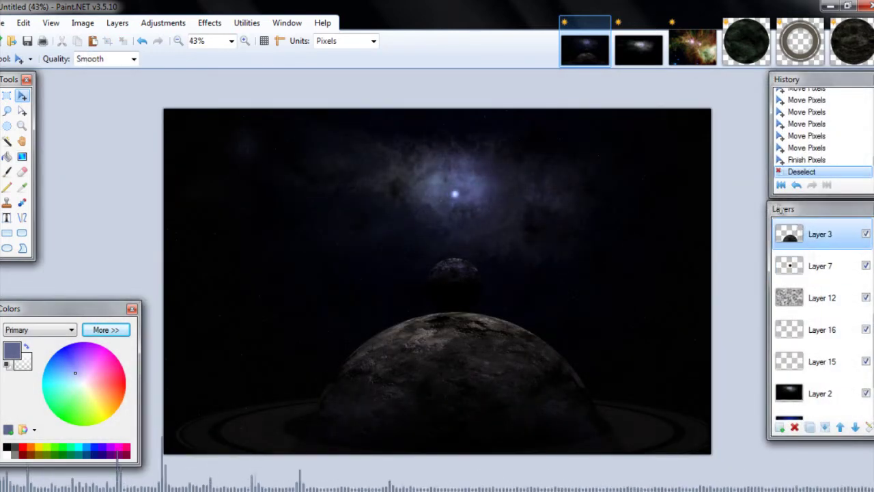
# Toggle Layer 11's visibility off and on to judge its effect.
pyautogui.scroll(5, 819, 314)
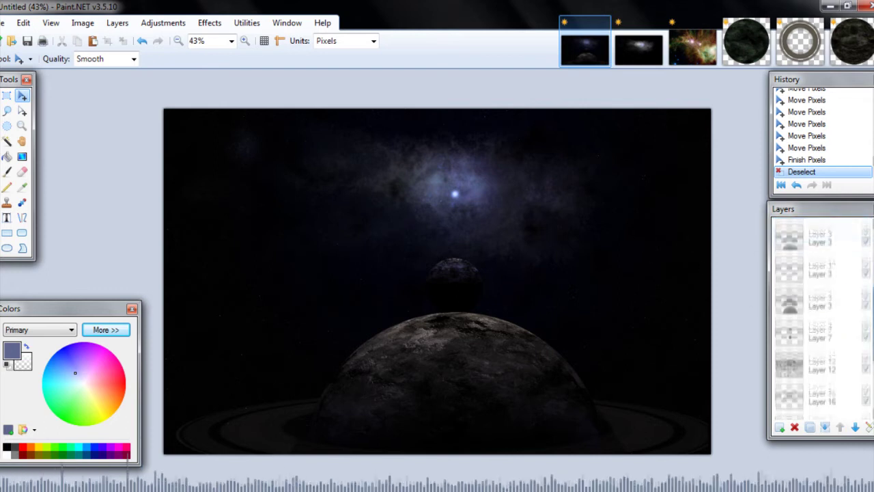
pyautogui.click(865, 266)
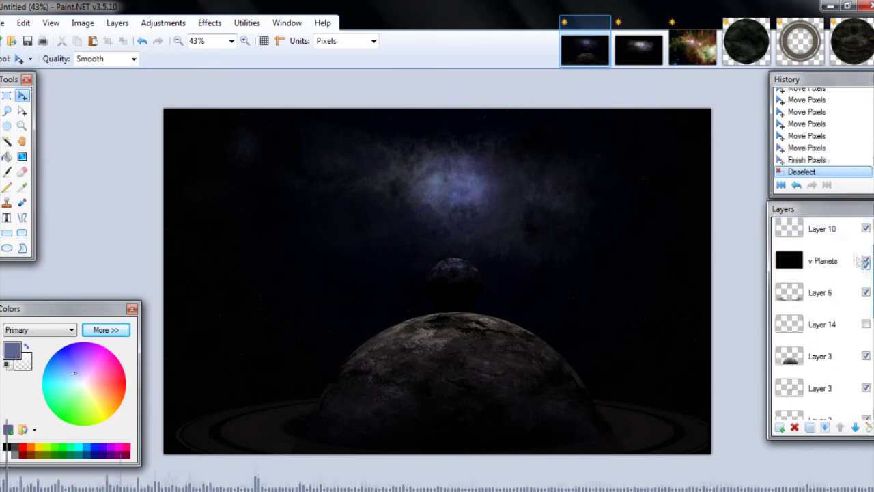
pyautogui.click(865, 234)
pyautogui.click(866, 234)
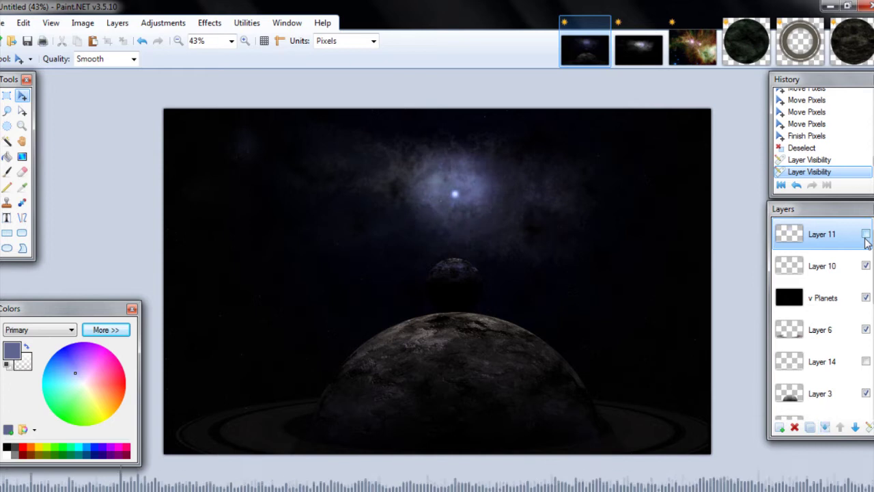
# Nudge Layers 10 and 11 slightly left with the arrow keys, then flatten the image.
pyautogui.click(822, 265)
pyautogui.hotkey('ctrl', 'a')
pyautogui.click(813, 245)
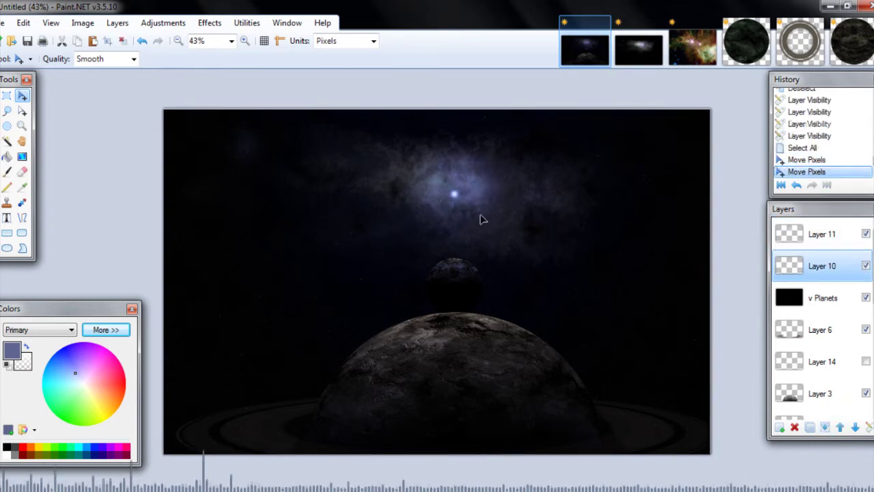
pyautogui.press('Left')
pyautogui.press('Left')
pyautogui.press('Left')
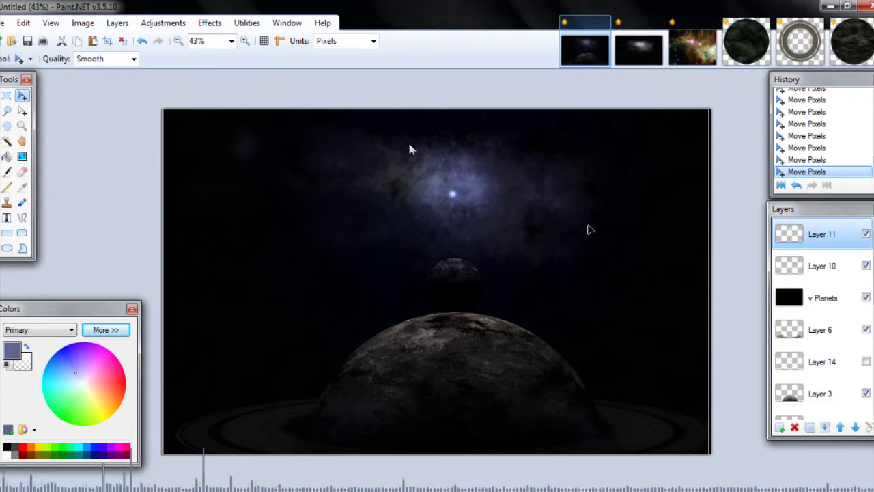
pyautogui.scroll(3, 435, 157)
pyautogui.press('Left')
pyautogui.press('Left')
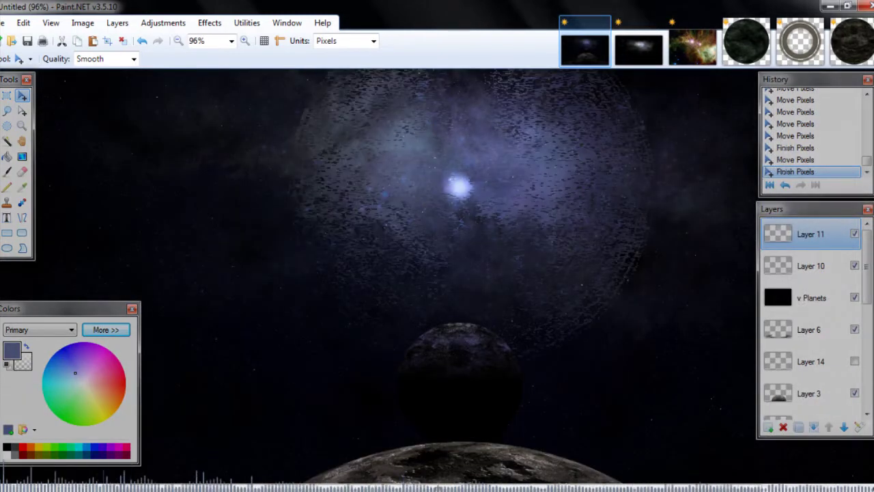
pyautogui.scroll(2, 434, 157)
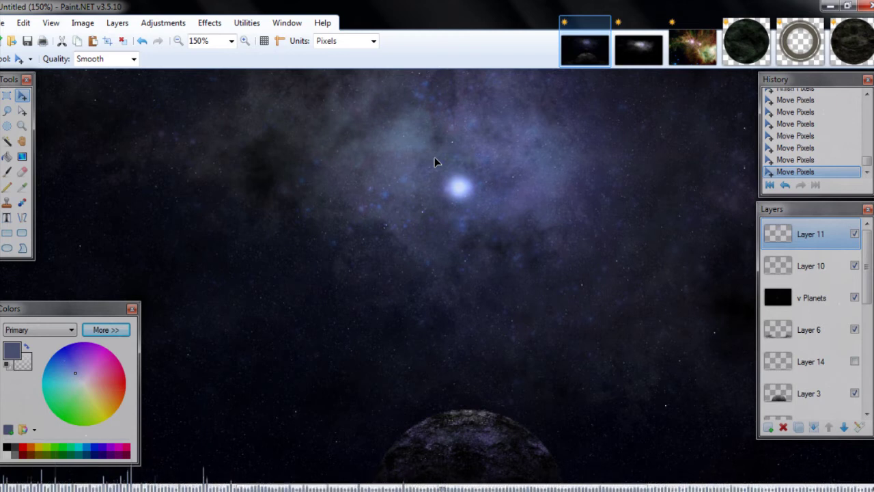
pyautogui.hotkey('alt', 'pagedown')
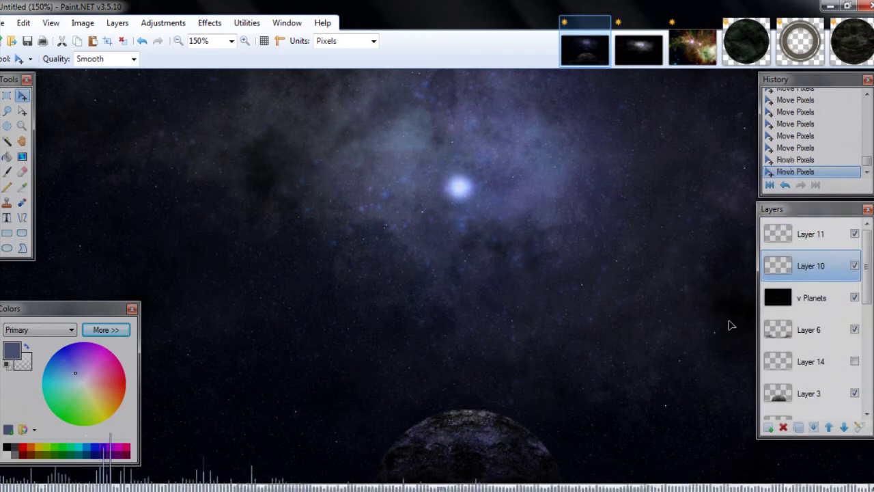
pyautogui.scroll(-5, 645, 310)
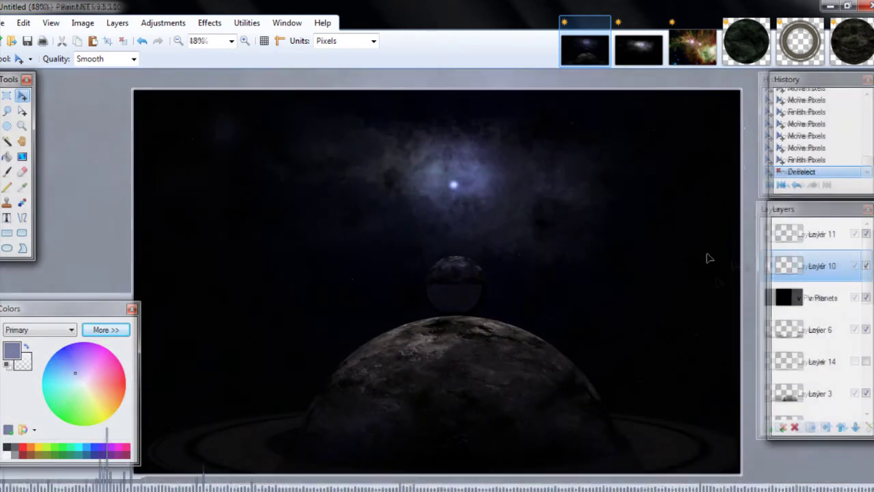
pyautogui.click(837, 239)
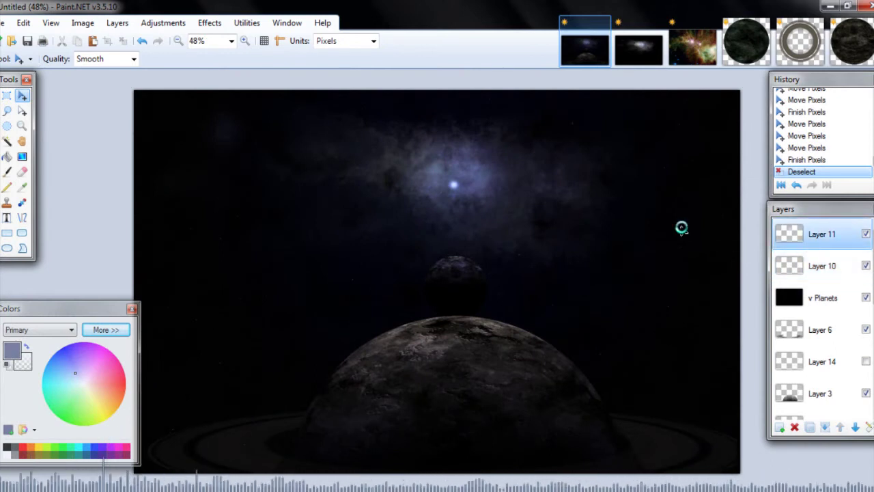
pyautogui.hotkey('ctrl', 'shift', 'f')
# Fill a new layer with black and delete its middle, leaving a dark top bar.
pyautogui.hotkey('ctrl', 'shift', 'n')
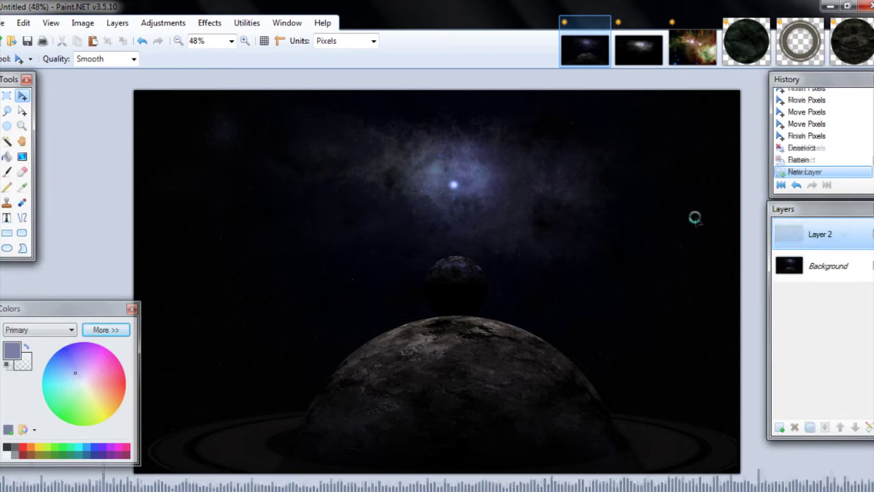
pyautogui.click(7, 447)
pyautogui.press('f')
pyautogui.click(292, 296)
pyautogui.press('s')
pyautogui.moveTo(134, 113); pyautogui.dragTo(712, 379)
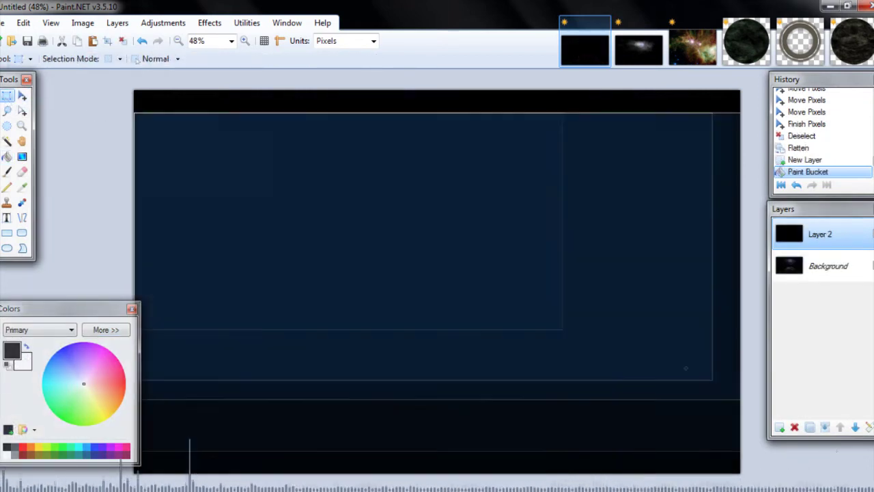
pyautogui.press('Delete')
# Mirror the bar to the bottom, merge at opacity 96, then flatten and duplicate the layer.
pyautogui.hotkey('ctrl', 'shift', 'd')
pyautogui.click(118, 22)
pyautogui.click(179, 130)
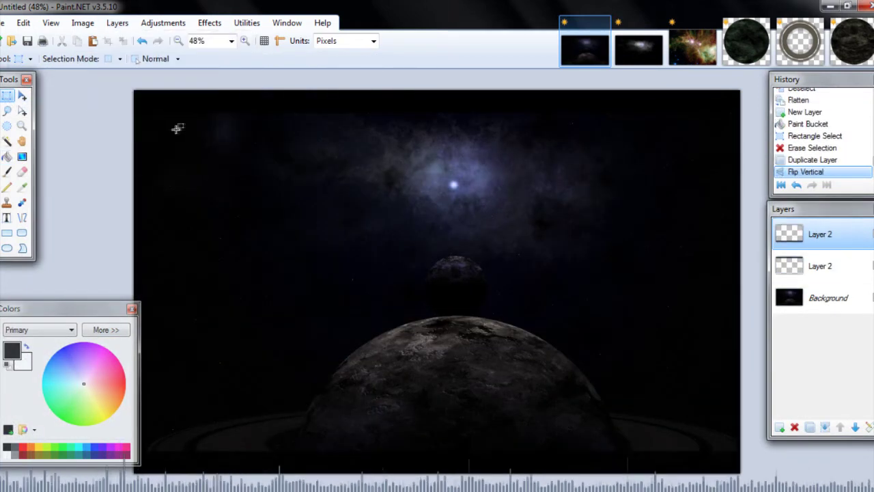
pyautogui.click(824, 427)
pyautogui.doubleClick(838, 236)
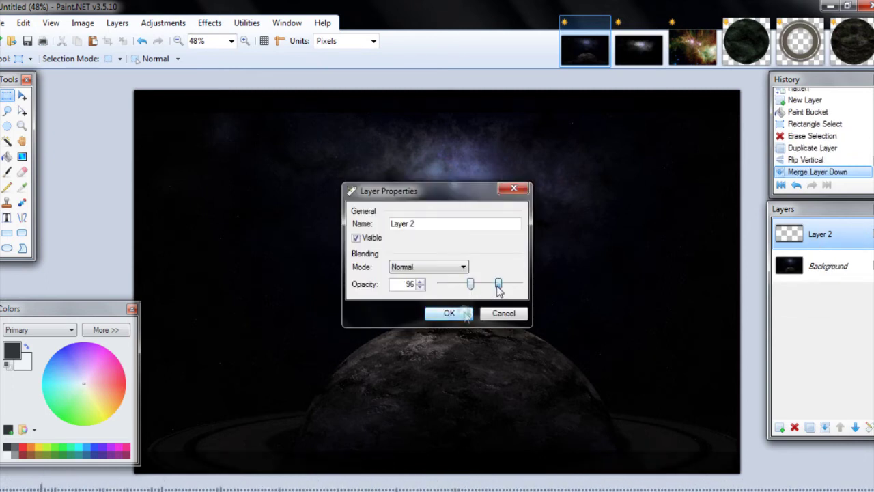
pyautogui.click(464, 313)
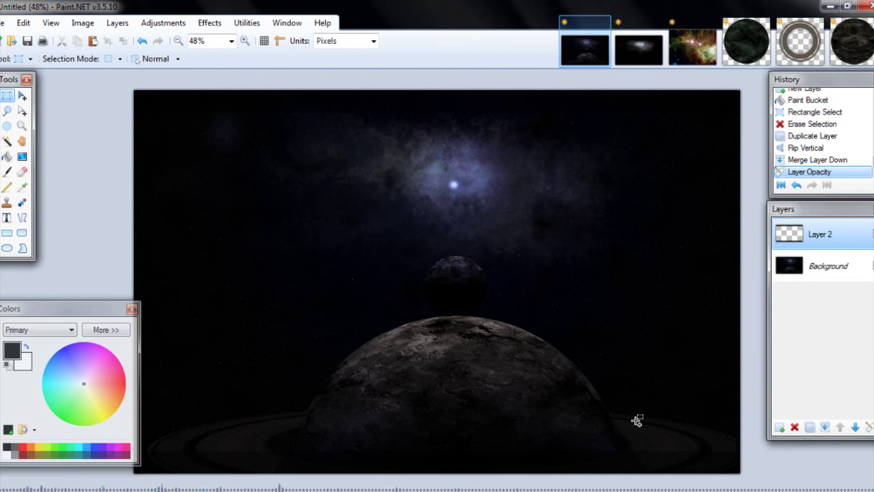
pyautogui.hotkey('ctrl', 'shift', 'f')
pyautogui.hotkey('ctrl', 'shift', 'd')
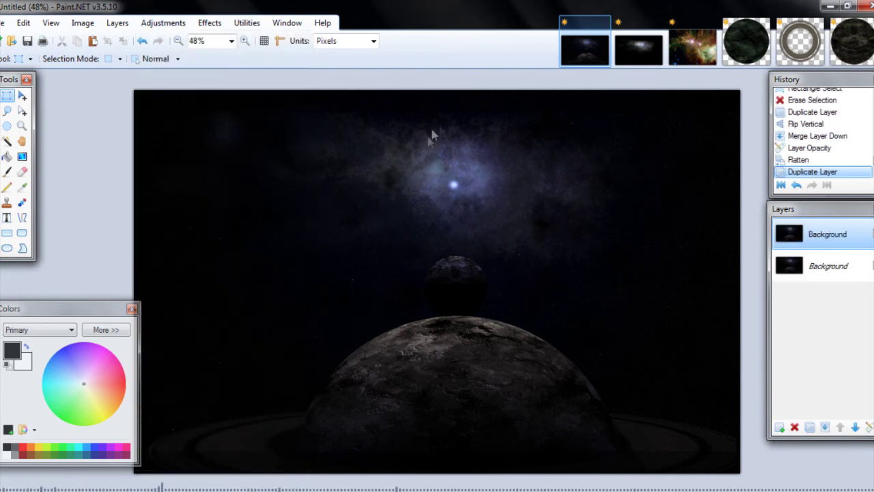
# Apply the Increase Contrast Curves+ preset to the duplicate, then browse to the Paint.Net digiart folder.
pyautogui.hotkey('ctrl', 'shift', 'm')
pyautogui.moveTo(471, 123); pyautogui.dragTo(147, 33)
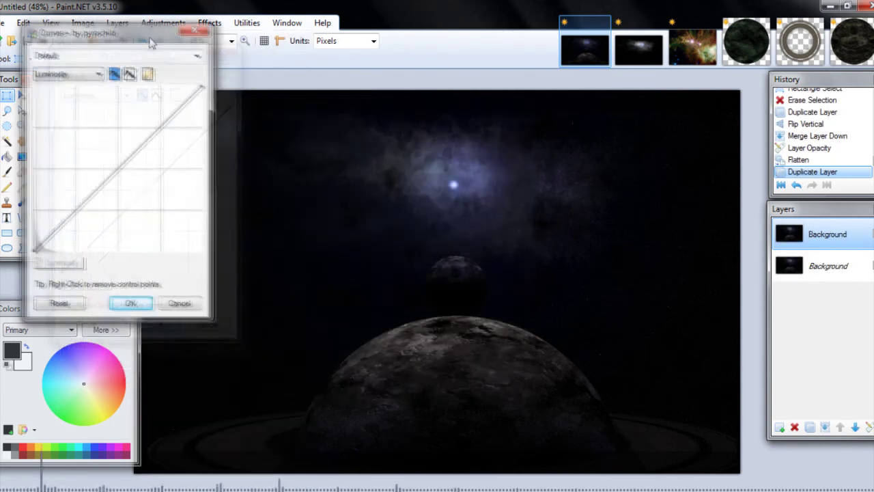
pyautogui.click(143, 54)
pyautogui.click(51, 116)
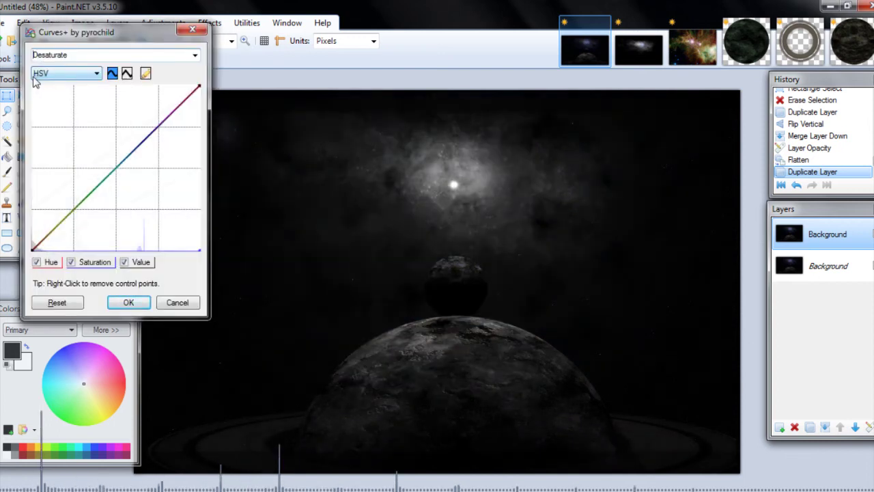
pyautogui.press('Down')
pyautogui.press('Down')
pyautogui.press('Down')
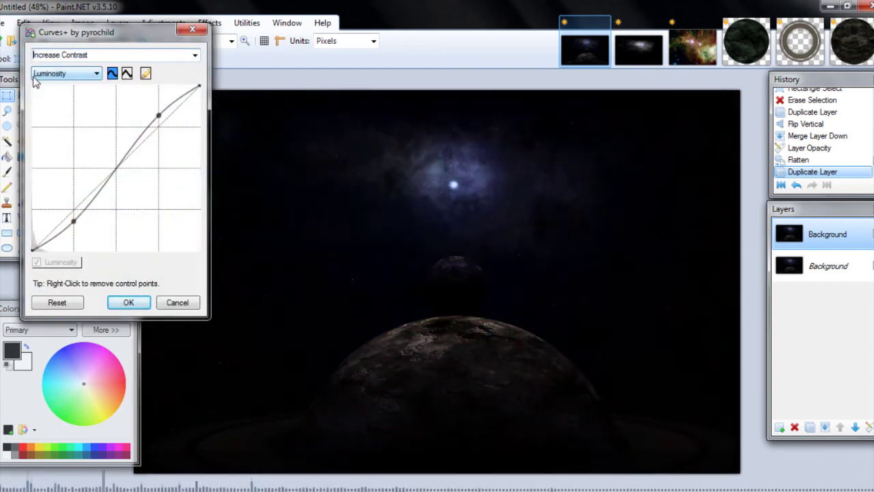
pyautogui.press('Down')
pyautogui.press('Down')
pyautogui.press('Down')
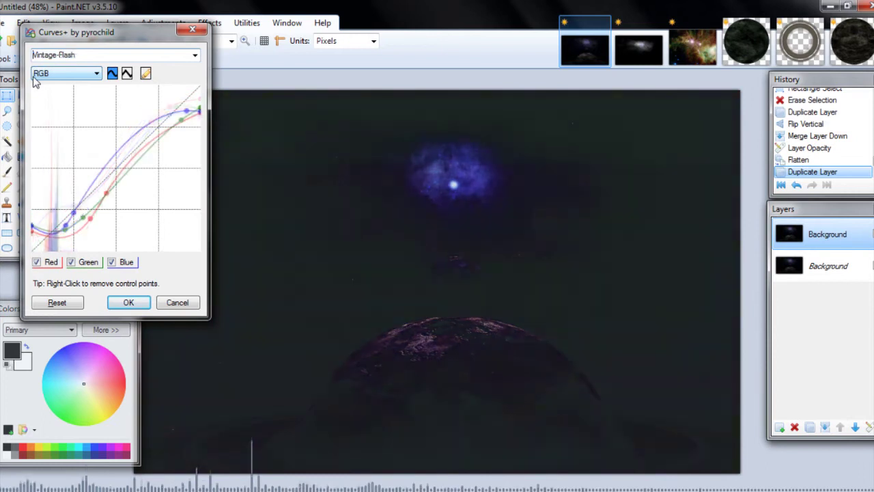
pyautogui.press('Up')
pyautogui.press('Up')
pyautogui.press('Up')
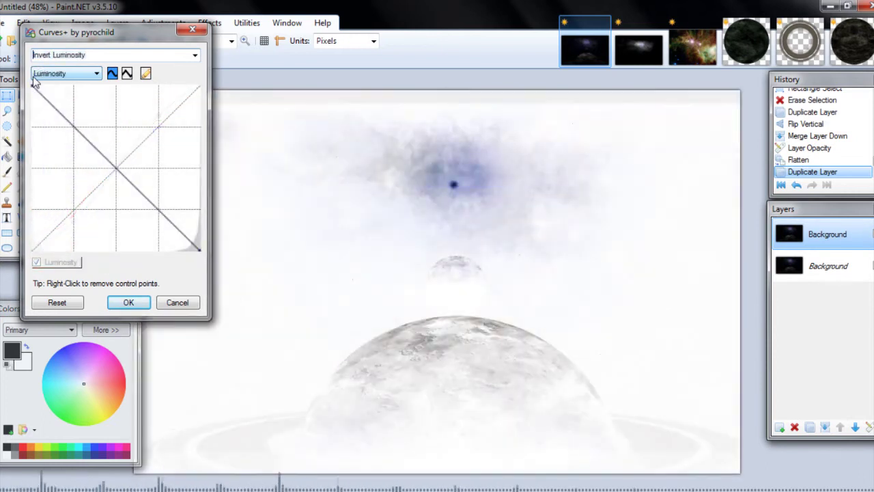
pyautogui.press('Up')
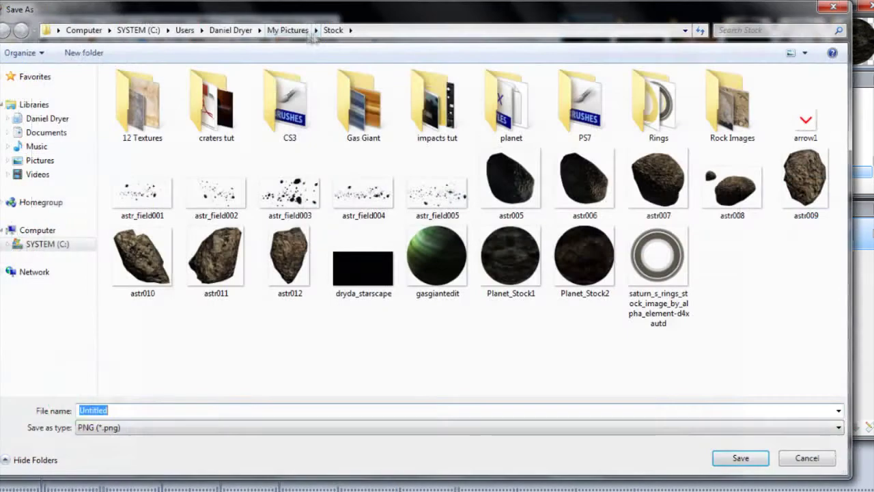
pyautogui.click(315, 30)
pyautogui.click(380, 159)
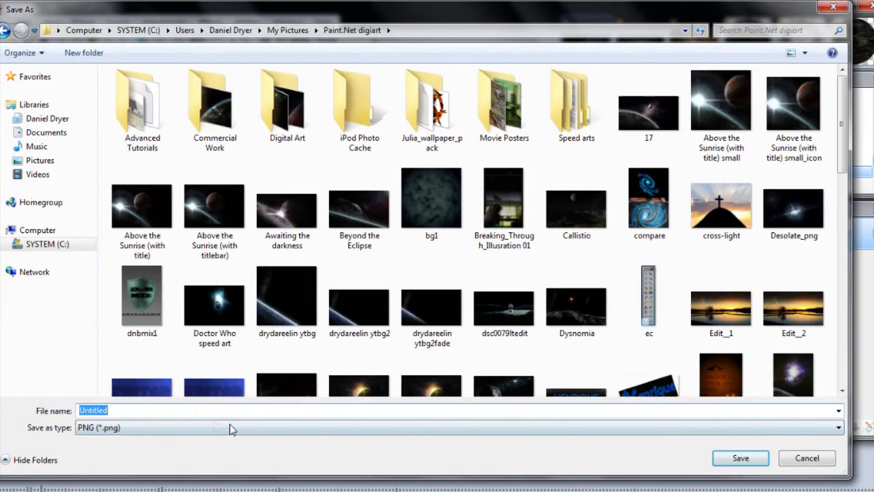
# Finish entering the file name 'From the Depths' in the Save As dialog.
pyautogui.write('Depths')
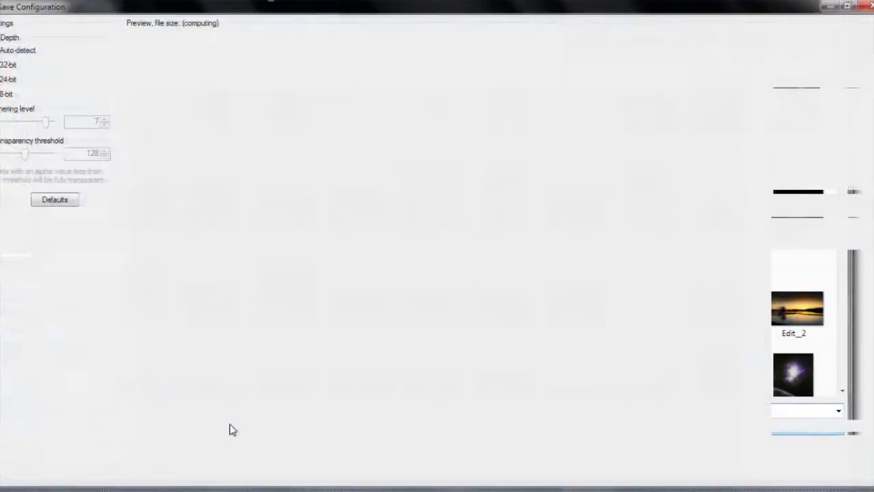